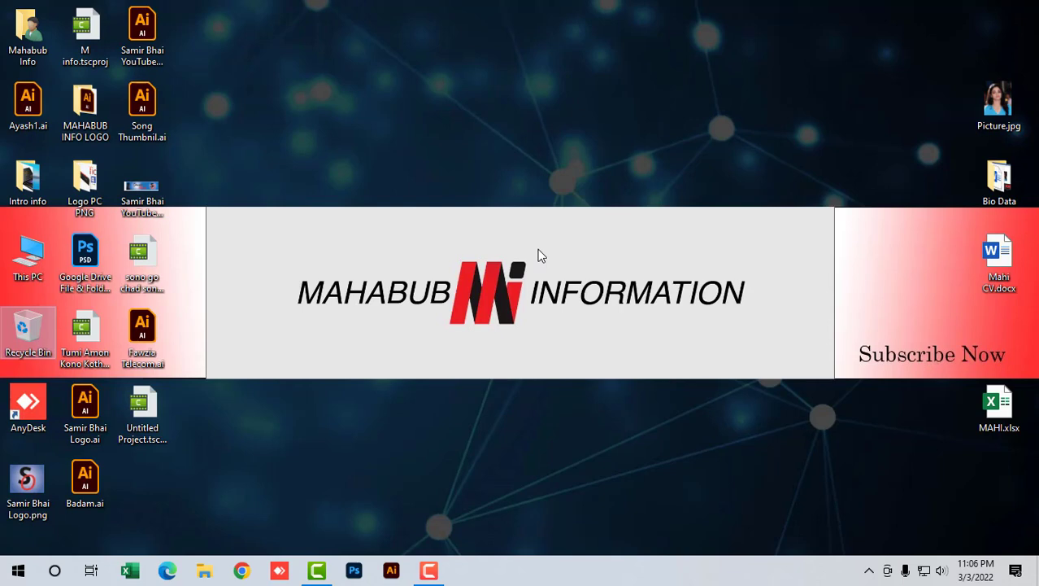
# Step: Create a new Word document on the desktop named Bio Data and open it
pyautogui.rightClick(504, 132)
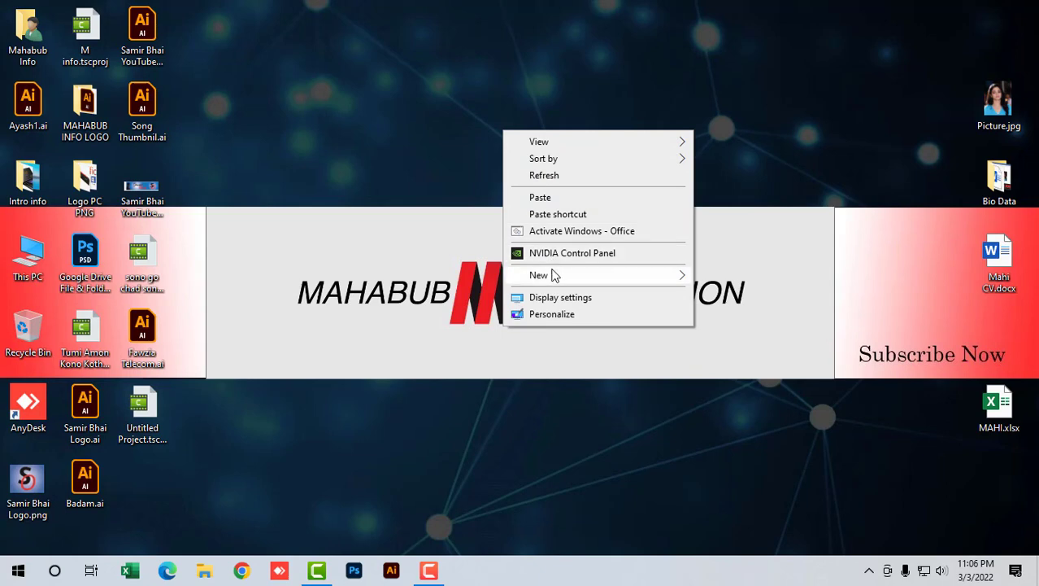
pyautogui.moveTo(553, 275)
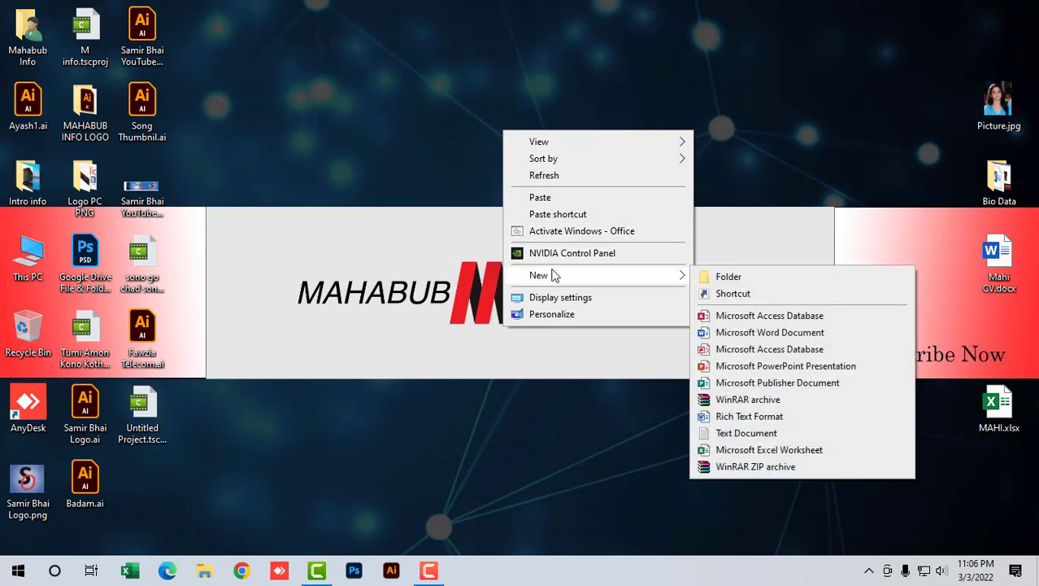
pyautogui.click(772, 340)
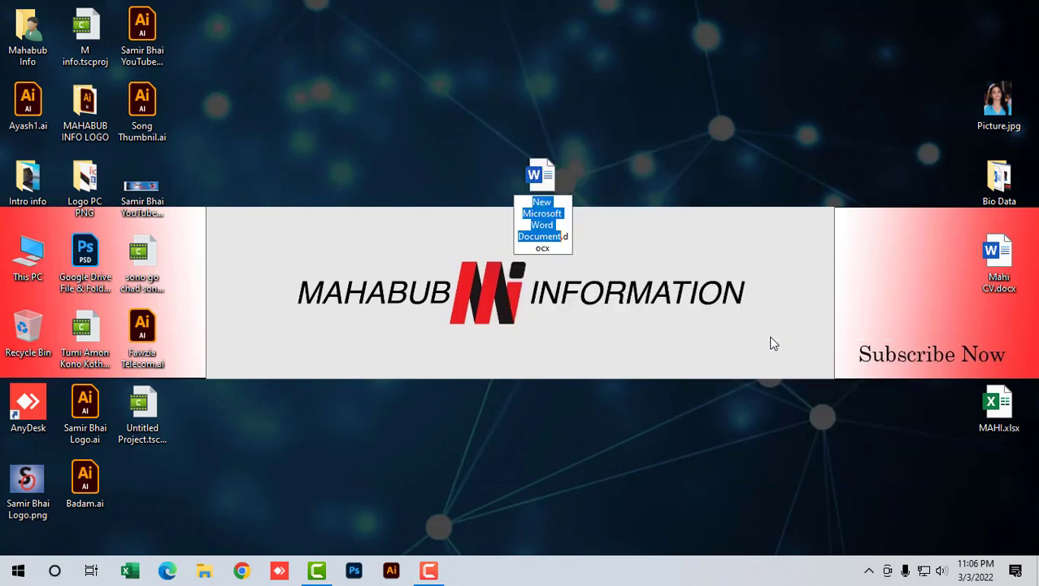
pyautogui.write('Bio Data')
pyautogui.click(580, 136)
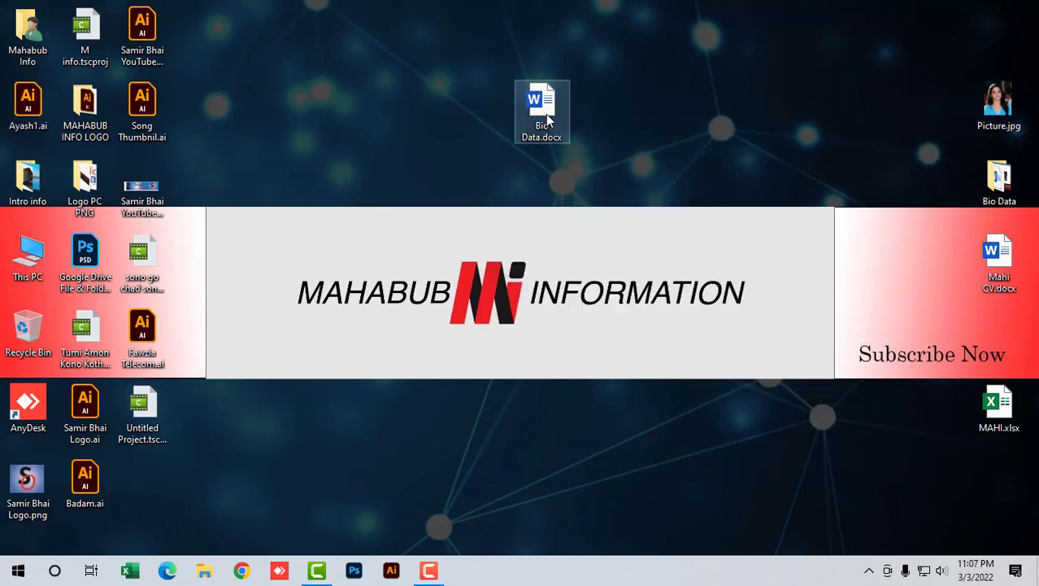
pyautogui.doubleClick(545, 114)
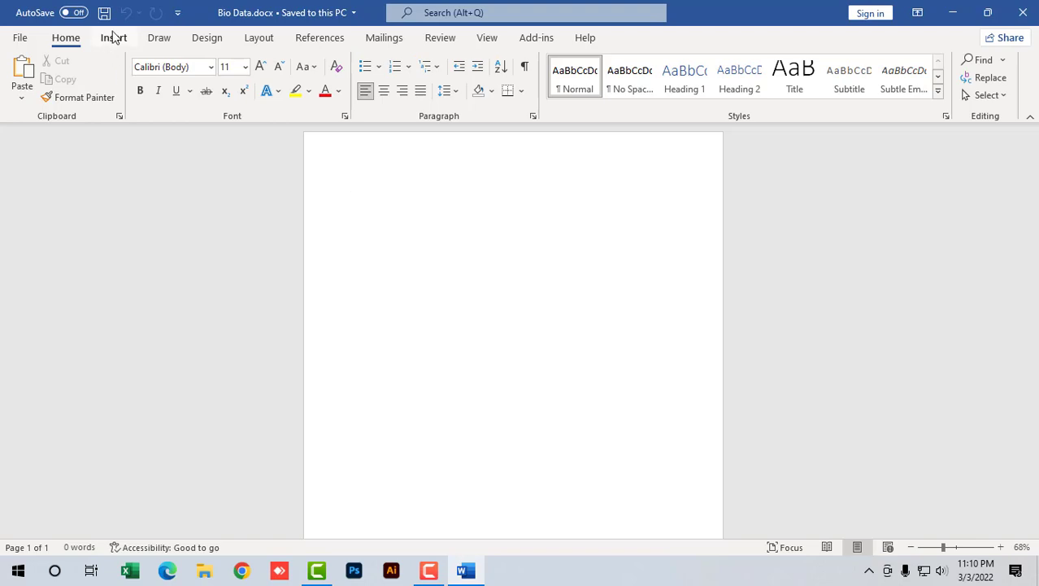
# Step: Centre the first line at 20-point size and type the title BIO DATA
pyautogui.click(113, 37)
pyautogui.click(63, 43)
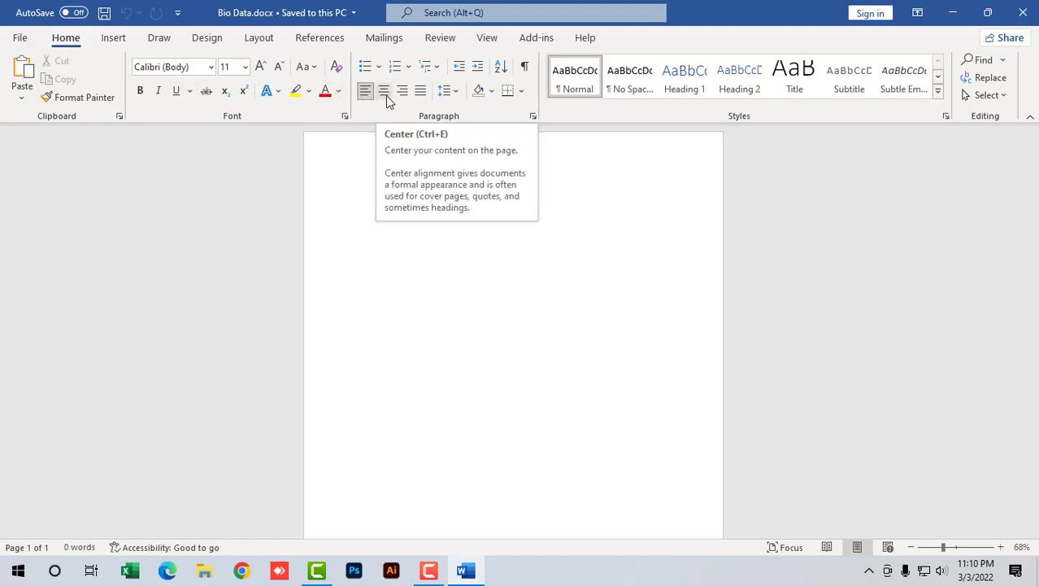
pyautogui.click(385, 95)
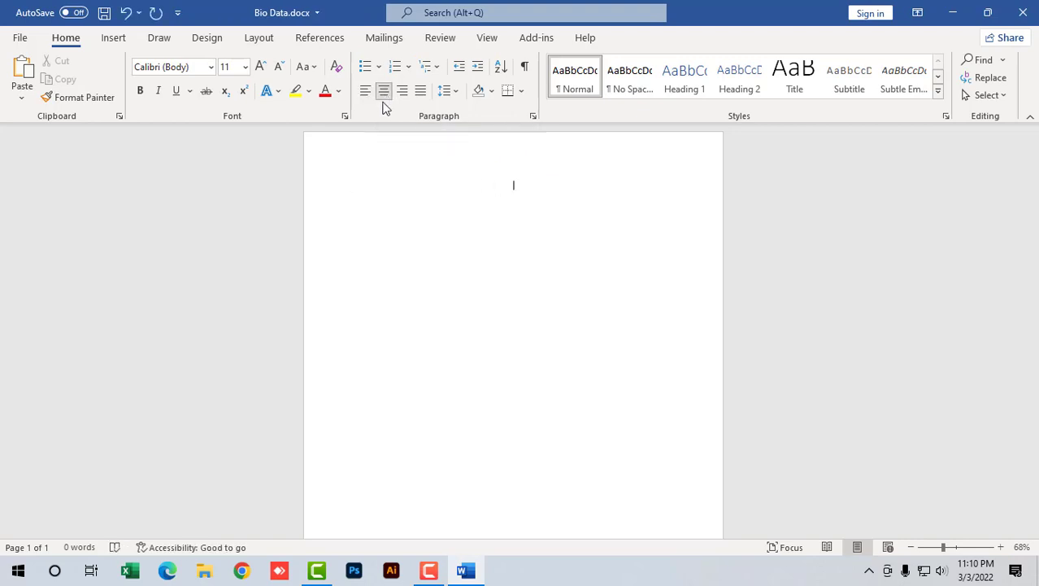
pyautogui.click(246, 70)
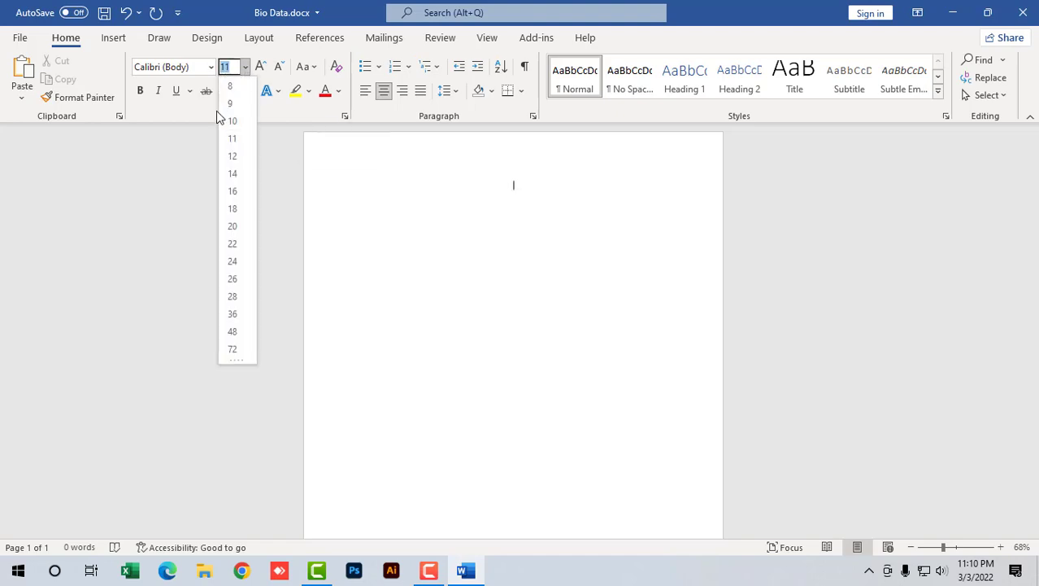
pyautogui.click(228, 225)
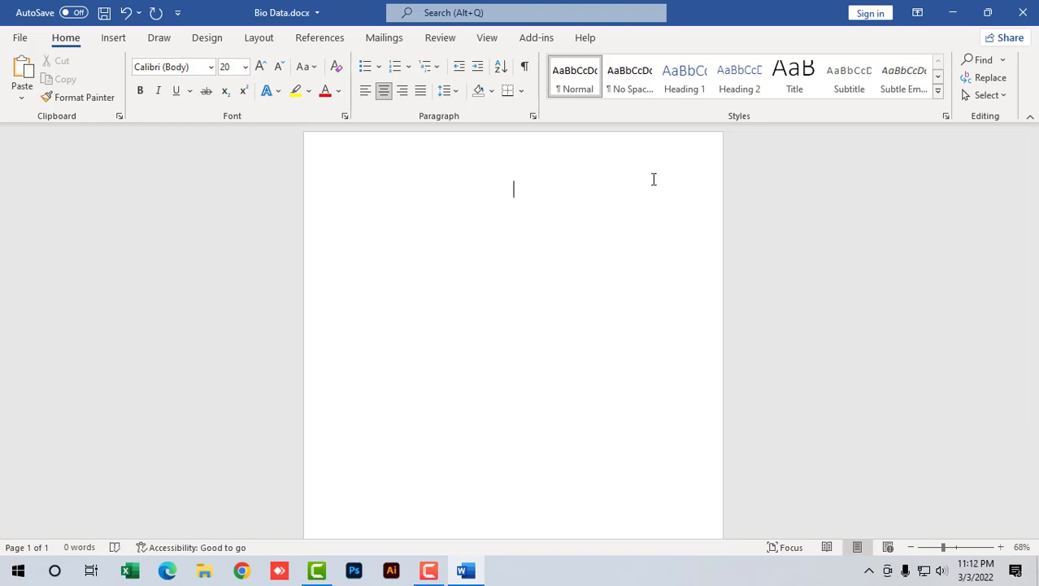
pyautogui.write('Bi')
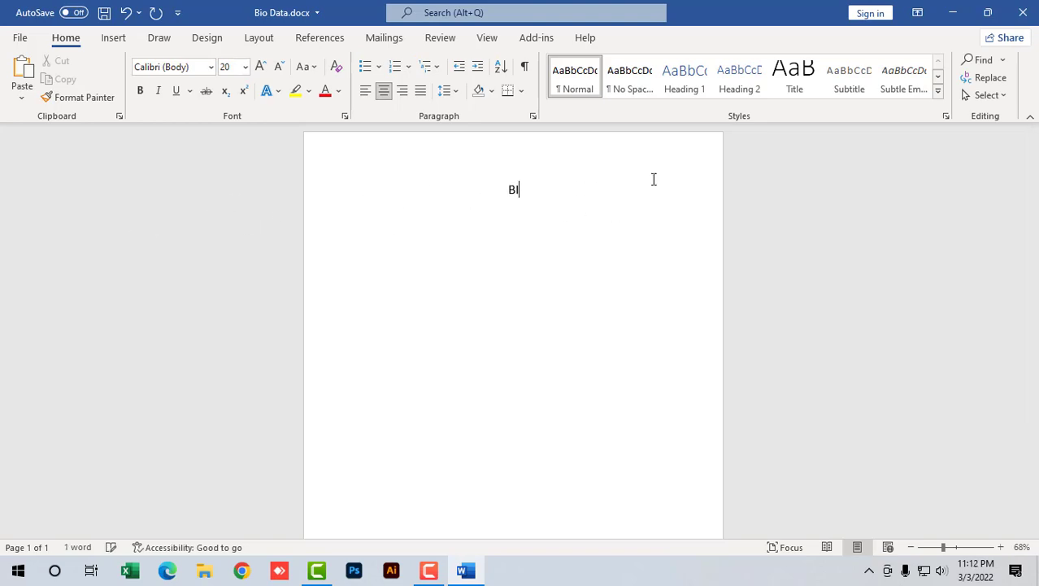
pyautogui.write('O')
pyautogui.write(' DATA')
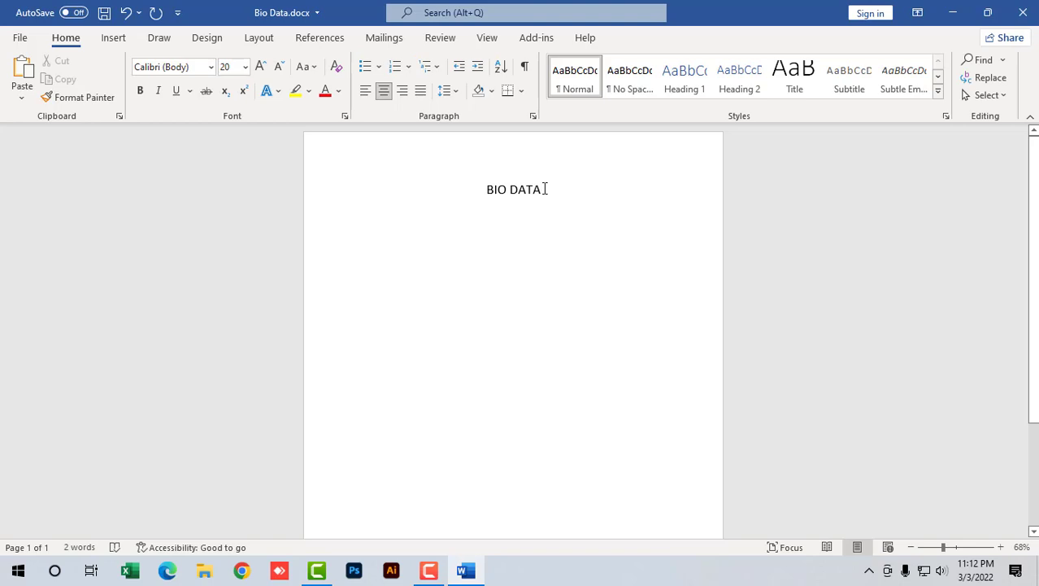
# Step: Make the BIO DATA title bold and underlined
pyautogui.moveTo(545, 188); pyautogui.dragTo(481, 186)
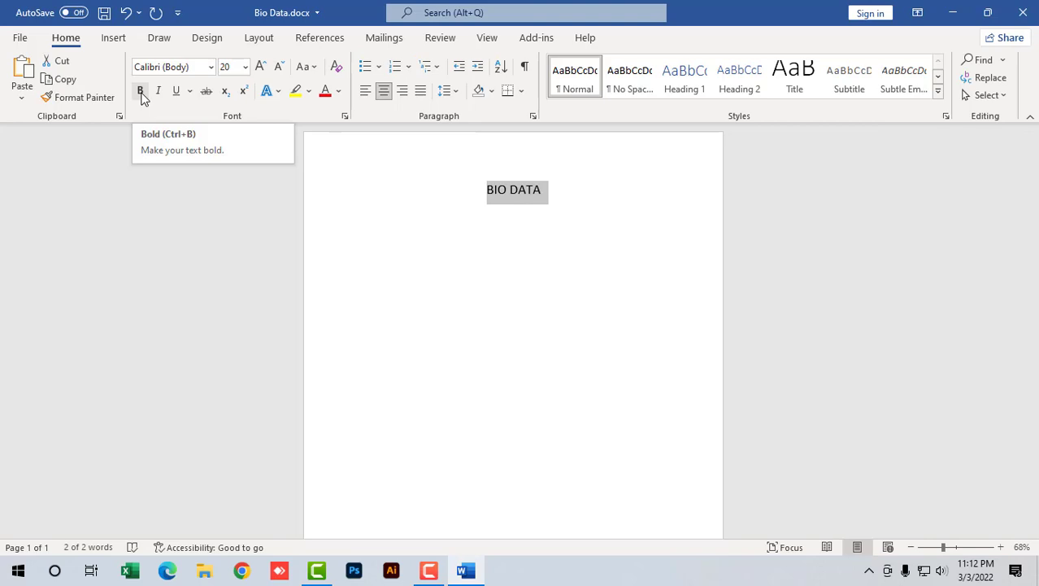
pyautogui.click(140, 91)
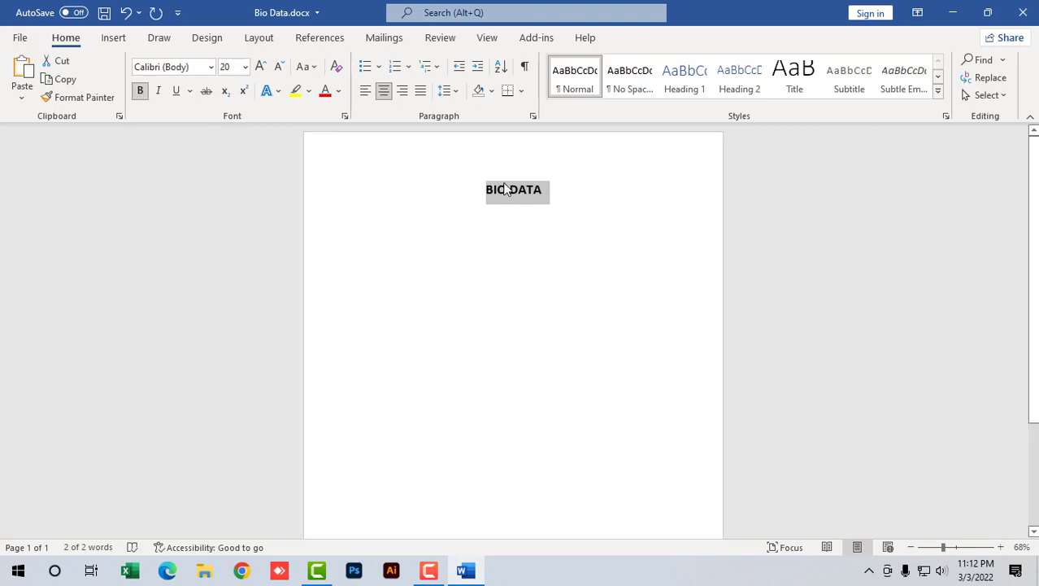
pyautogui.click(176, 91)
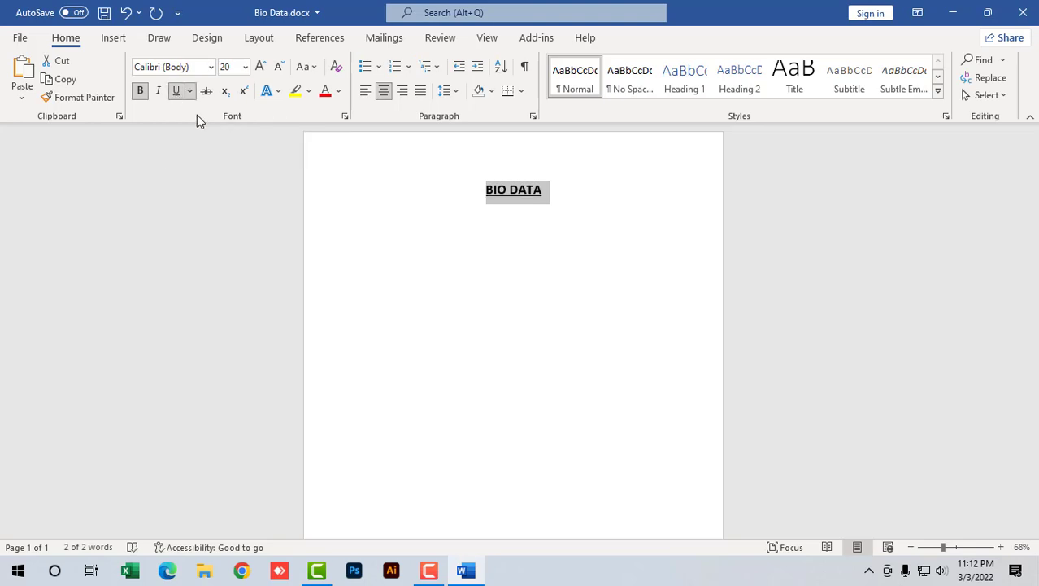
pyautogui.click(486, 192)
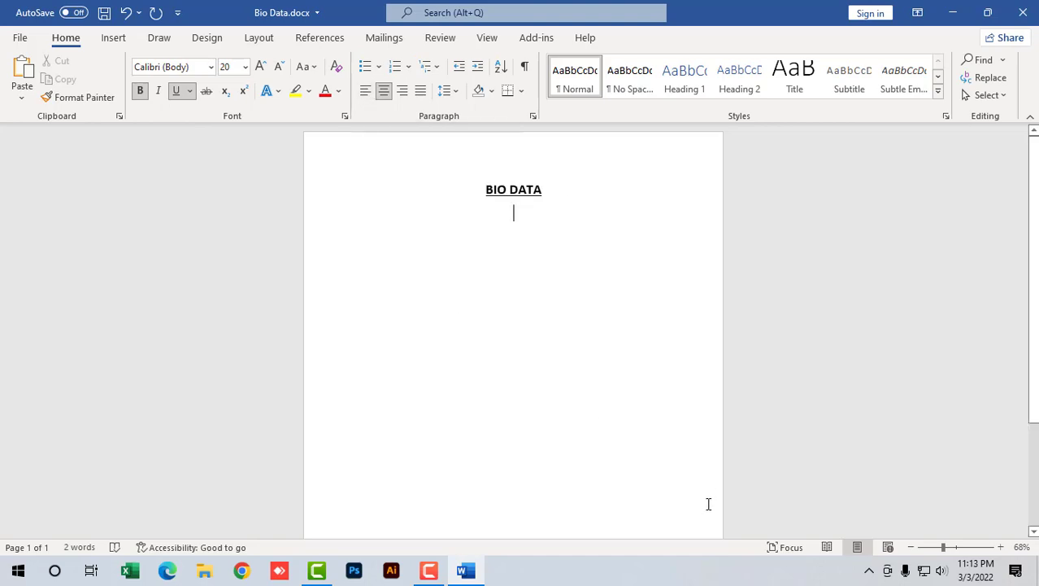
# Step: Switch the next line to left-aligned 18-point text with bold and underline off
pyautogui.click(366, 95)
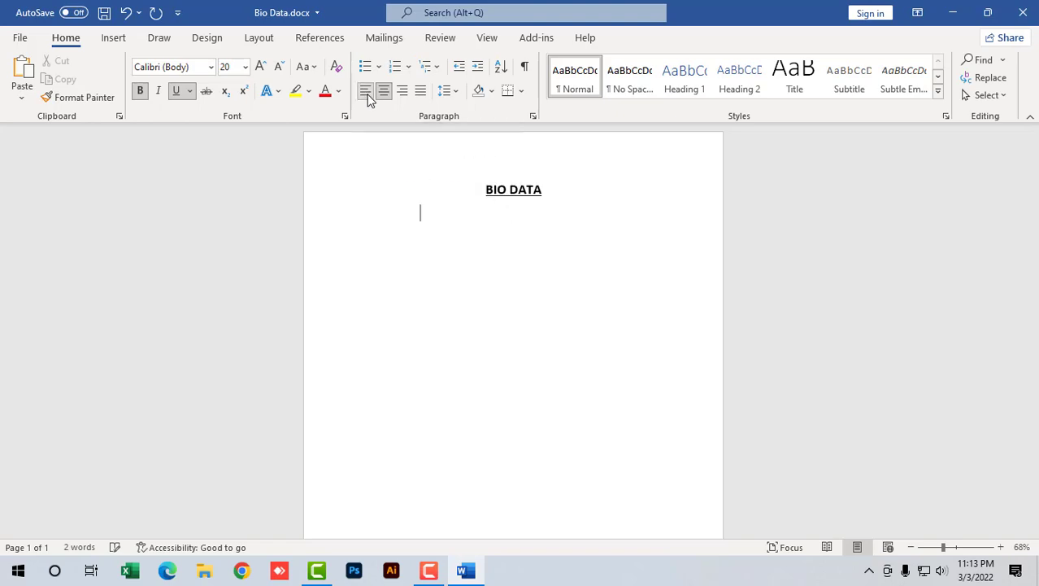
pyautogui.click(179, 93)
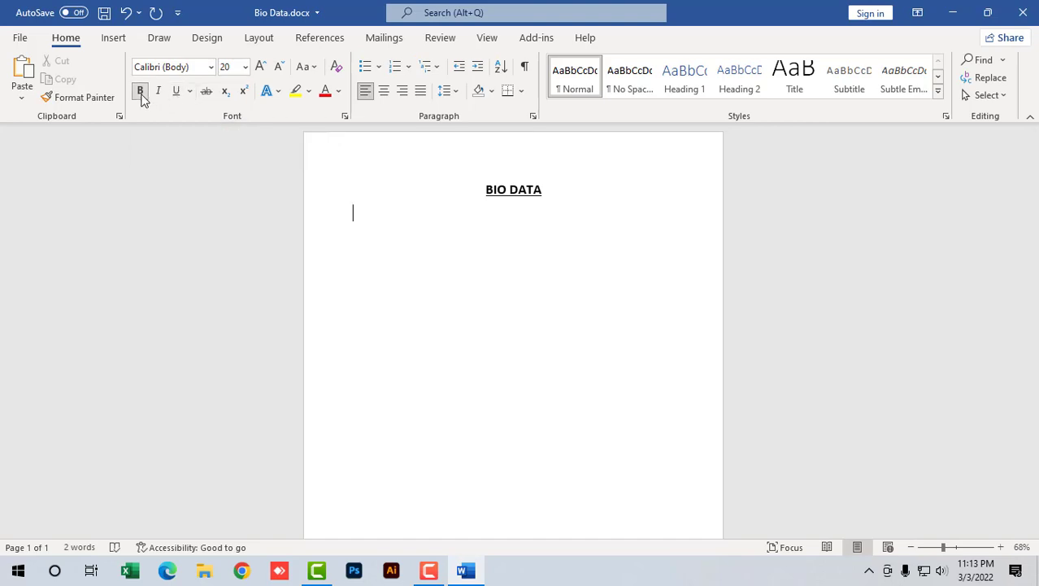
pyautogui.click(142, 97)
pyautogui.click(245, 67)
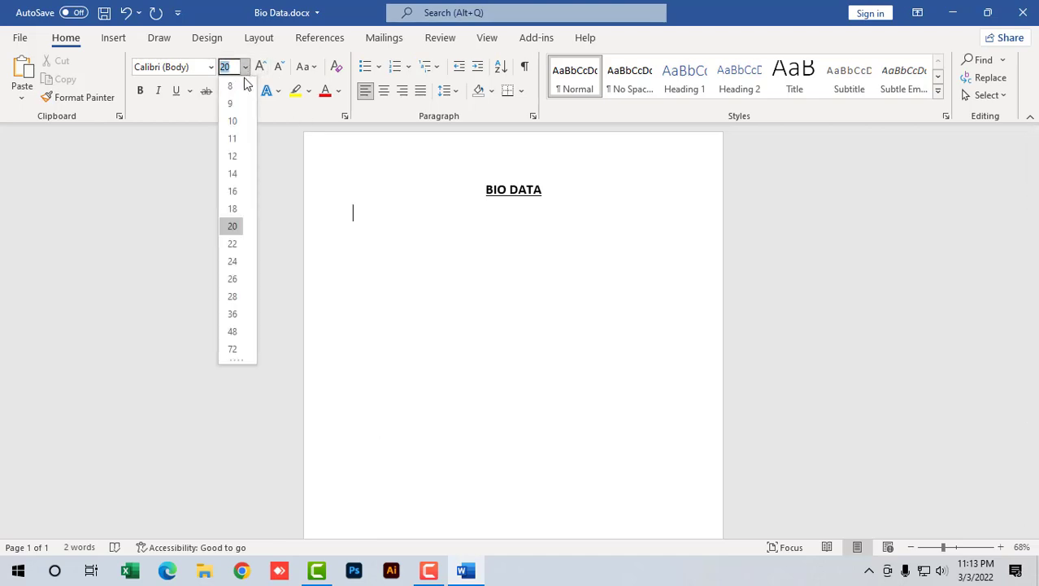
pyautogui.click(232, 208)
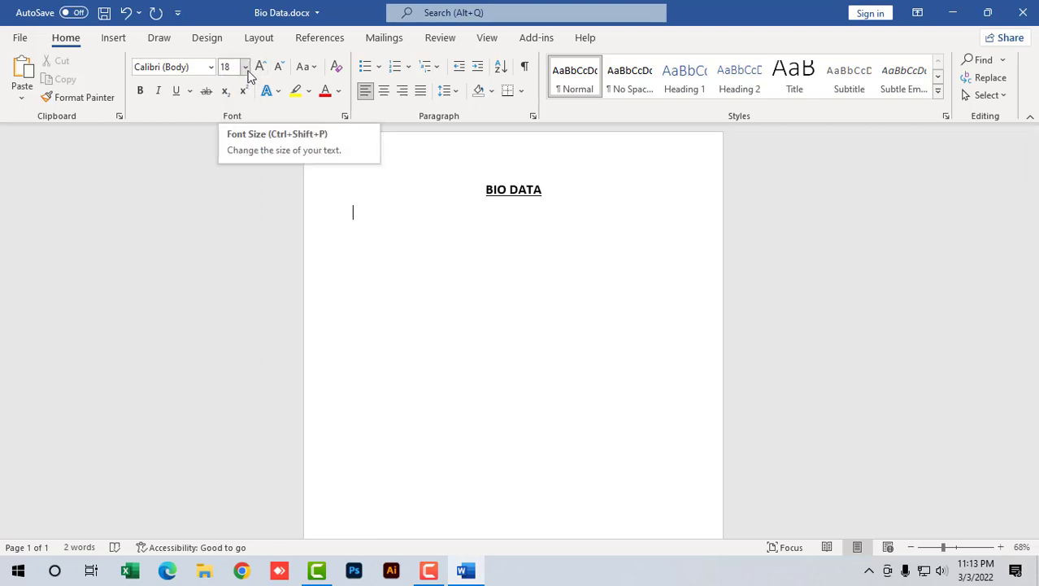
pyautogui.click(245, 66)
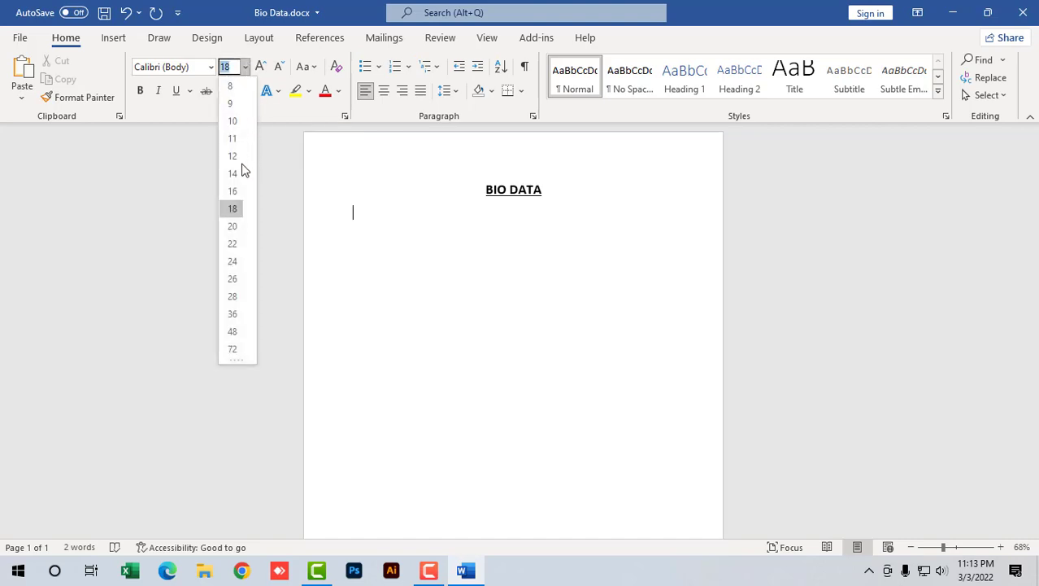
pyautogui.click(231, 208)
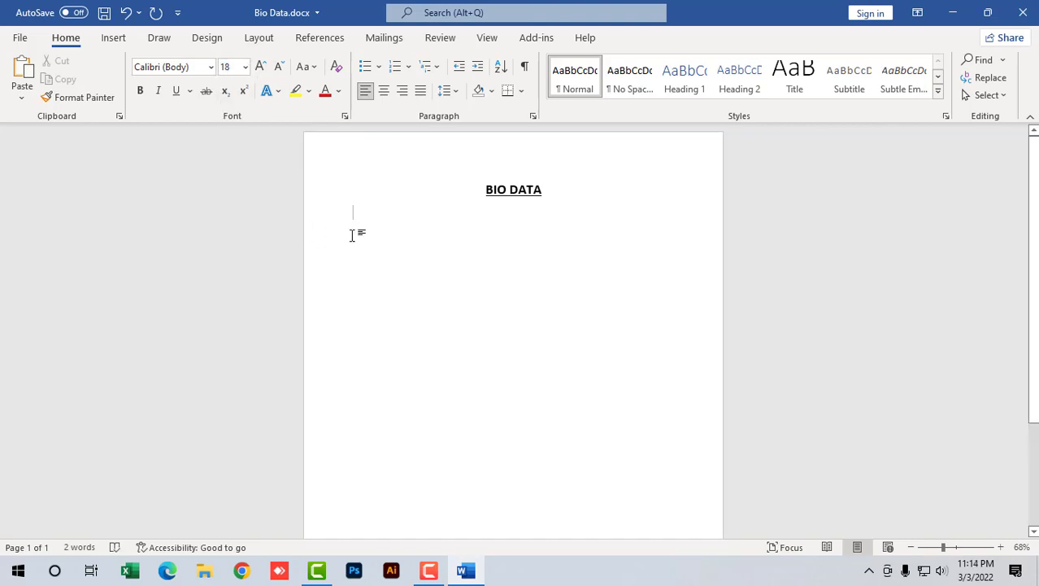
# Step: Add Name and Date of Birth labels, each with a tab-aligned colon
pyautogui.press('Return')
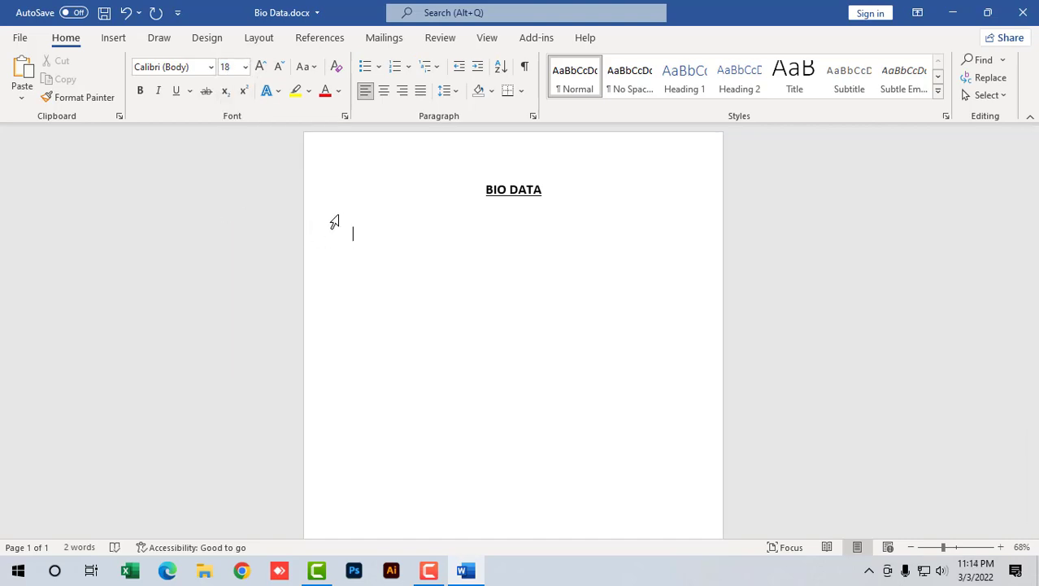
pyautogui.write('Name')
pyautogui.press('Tab')
pyautogui.press('Tab')
pyautogui.write(':')
pyautogui.press('Return')
pyautogui.write('Dat')
pyautogui.write('e ')
pyautogui.write('of B')
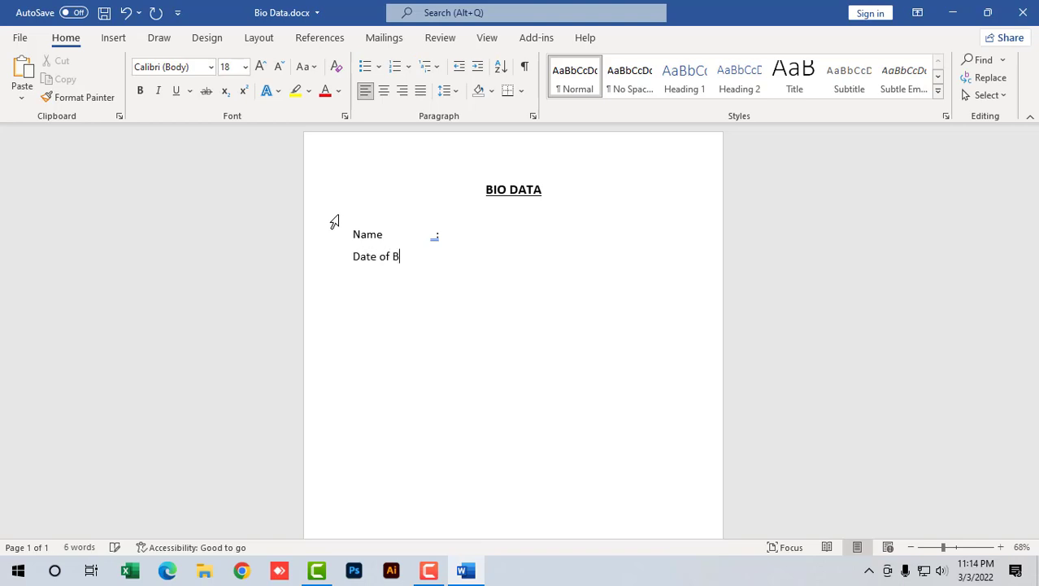
pyautogui.write('irth')
pyautogui.write('      :')
pyautogui.press('Return')
pyautogui.press('Return')
# Step: Add Barth Place and Weight labels with colons in the same column
pyautogui.write('Ba')
pyautogui.write('rth P')
pyautogui.write('lace')
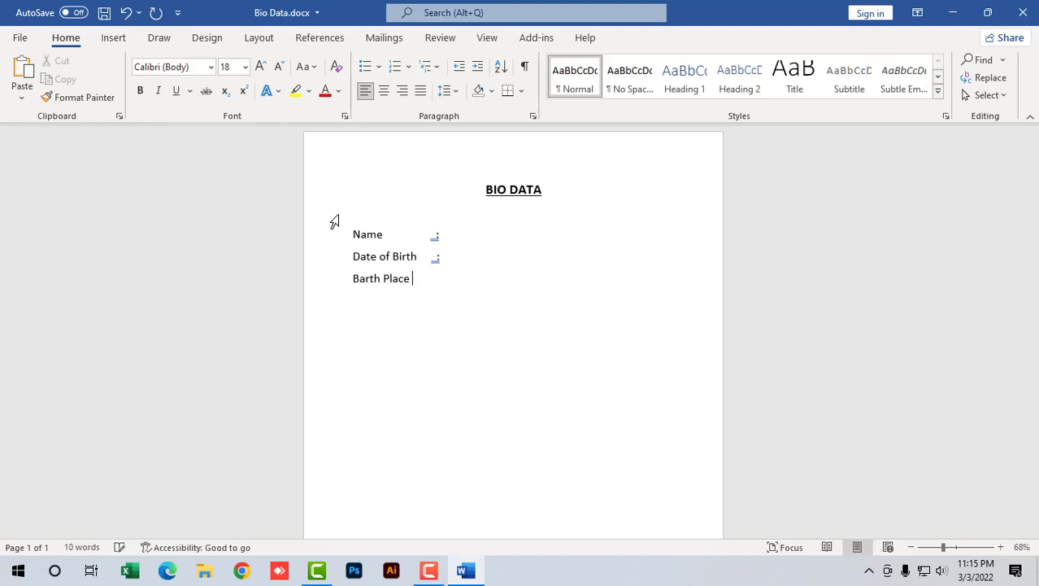
pyautogui.press('Tab')
pyautogui.write(':')
pyautogui.press('Return')
pyautogui.write('Wei')
pyautogui.write('ght')
pyautogui.press('Tab')
pyautogui.press('Tab')
# Step: Fix the Weight colon and add a Hight label aligned to the colon column
pyautogui.write(':')
pyautogui.press('BackSpace')
pyautogui.press('BackSpace')
pyautogui.write(':')
pyautogui.press('Return')
pyautogui.write('Hi')
pyautogui.write('ghta')
pyautogui.press('BackSpace')
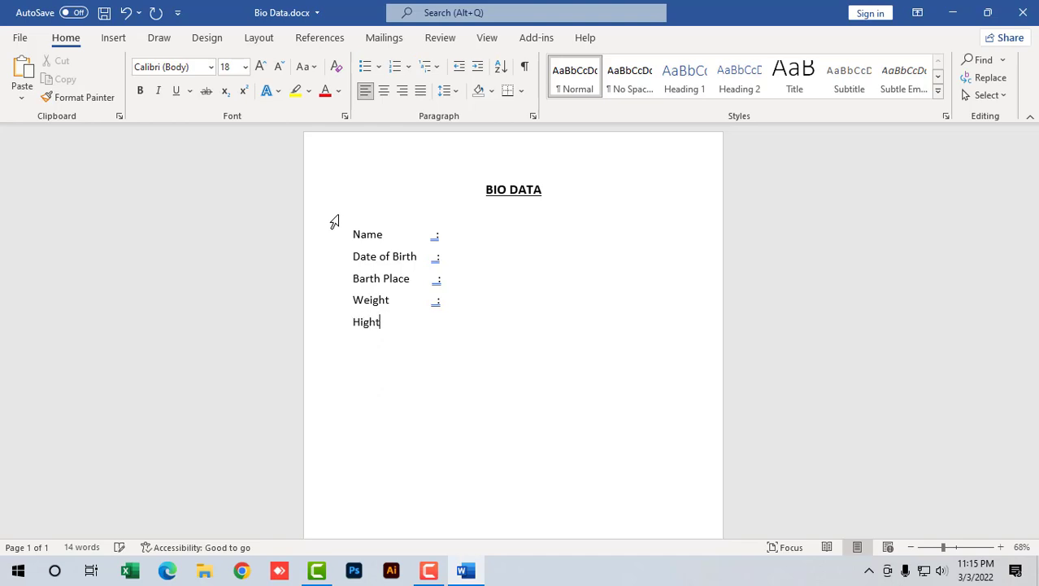
pyautogui.press('Tab')
pyautogui.press('Tab')
pyautogui.press('Return')
# Step: Add Education and Religion fields with colons, then type the Family Background heading
pyautogui.write('Edu')
pyautogui.write('cation           ')
pyautogui.write(':')
pyautogui.press('Return')
pyautogui.write('R')
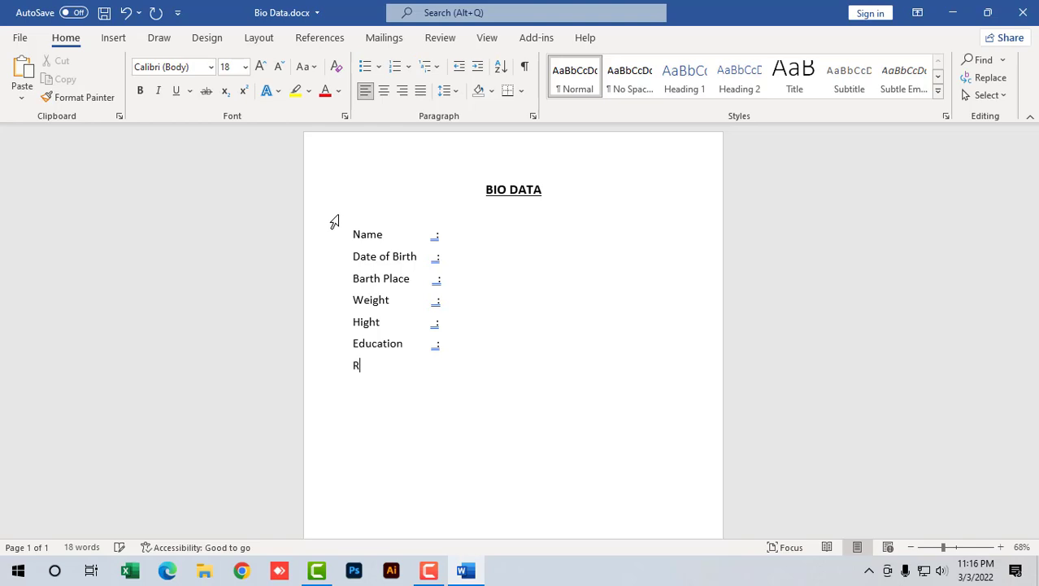
pyautogui.write('e')
pyautogui.write('lig')
pyautogui.write('ion             ')
pyautogui.write(':  ')
pyautogui.write('Fam')
pyautogui.write('ily B')
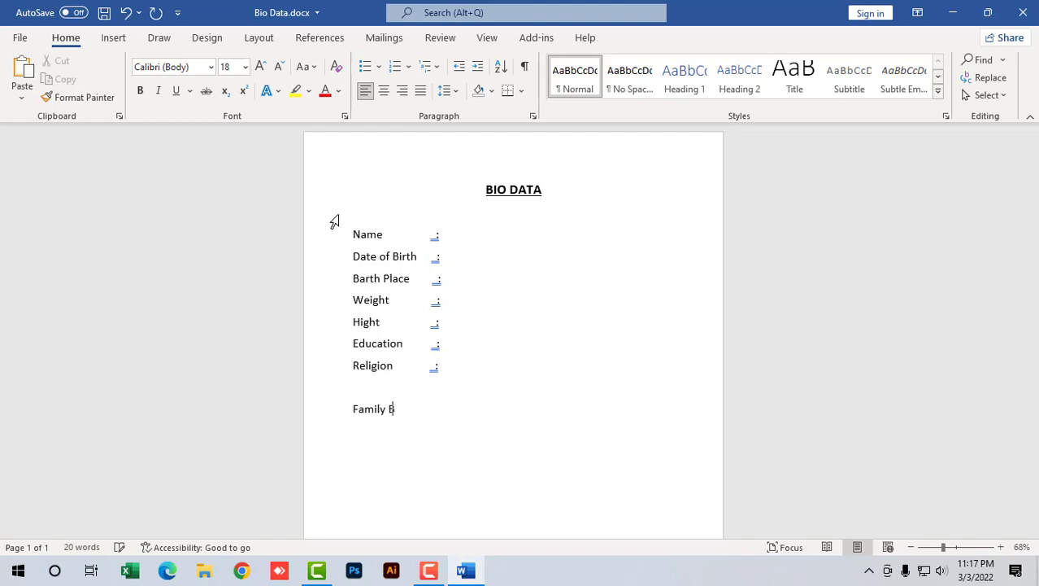
pyautogui.write('ack')
pyautogui.write('grou')
pyautogui.write('nd')
# Step: Add Father Name and Father Occupation fields with aligned colons under Family Background
pyautogui.scroll(-1, 382, 394)
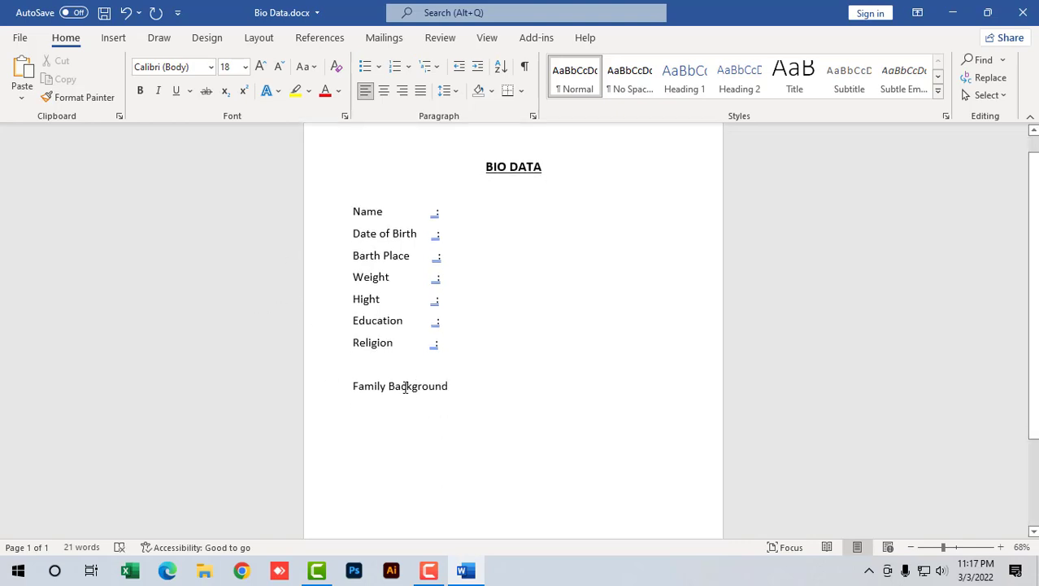
pyautogui.scroll(-1, 405, 387)
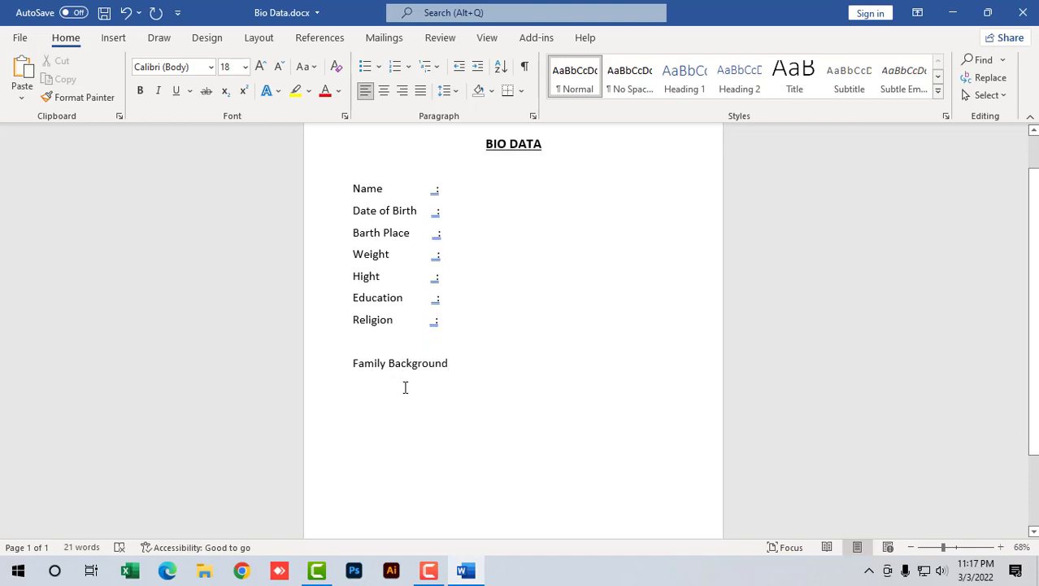
pyautogui.press('Return')
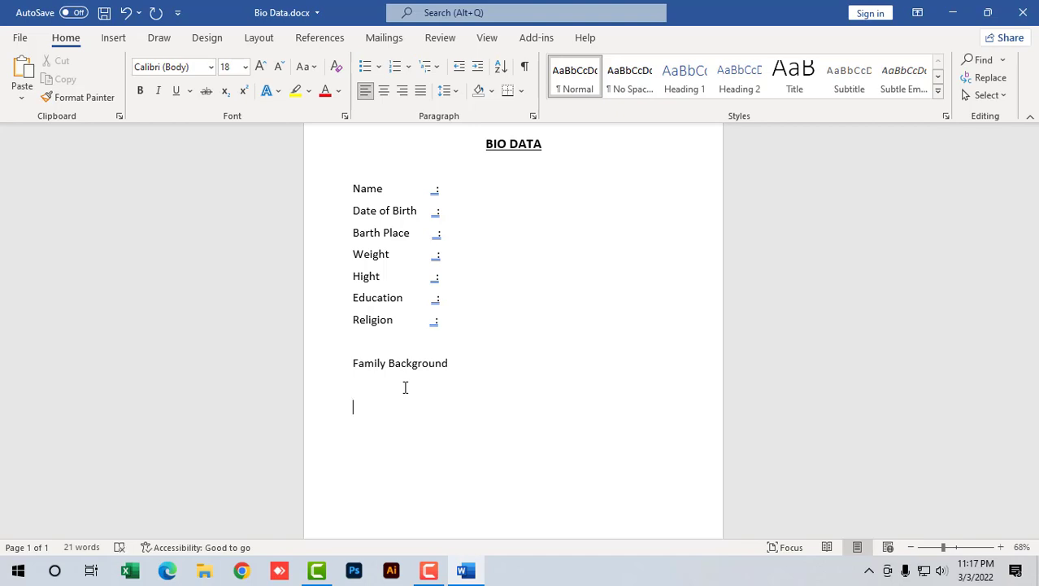
pyautogui.press('BackSpace')
pyautogui.write('Fathe')
pyautogui.write('r Name ')
pyautogui.write(' :')
pyautogui.press('Return')
pyautogui.write('Fat')
pyautogui.write('her O')
pyautogui.write('ccu')
pyautogui.write('pation')
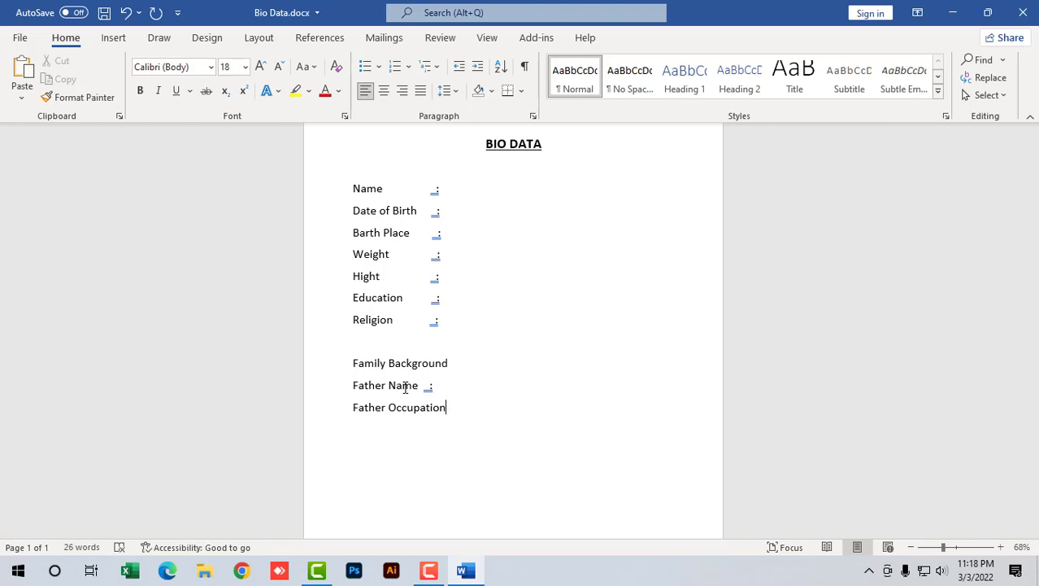
pyautogui.press('Tab')
pyautogui.write(':')
pyautogui.press('Return')
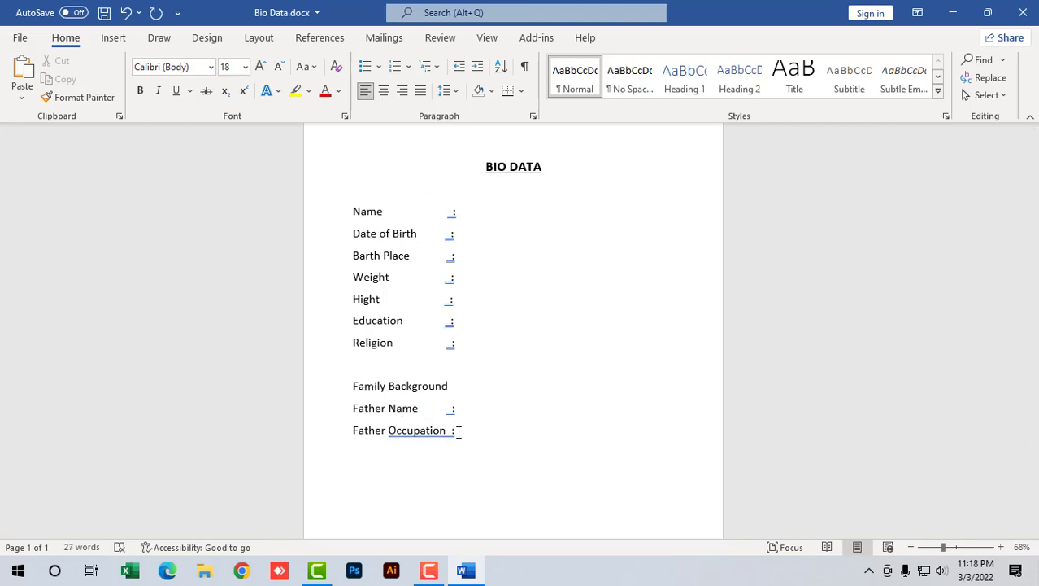
# Step: Add Mother Name, Mother Occupation, Brother and Sister fields with colons
pyautogui.write('M')
pyautogui.write('other Na')
pyautogui.write('me       ')
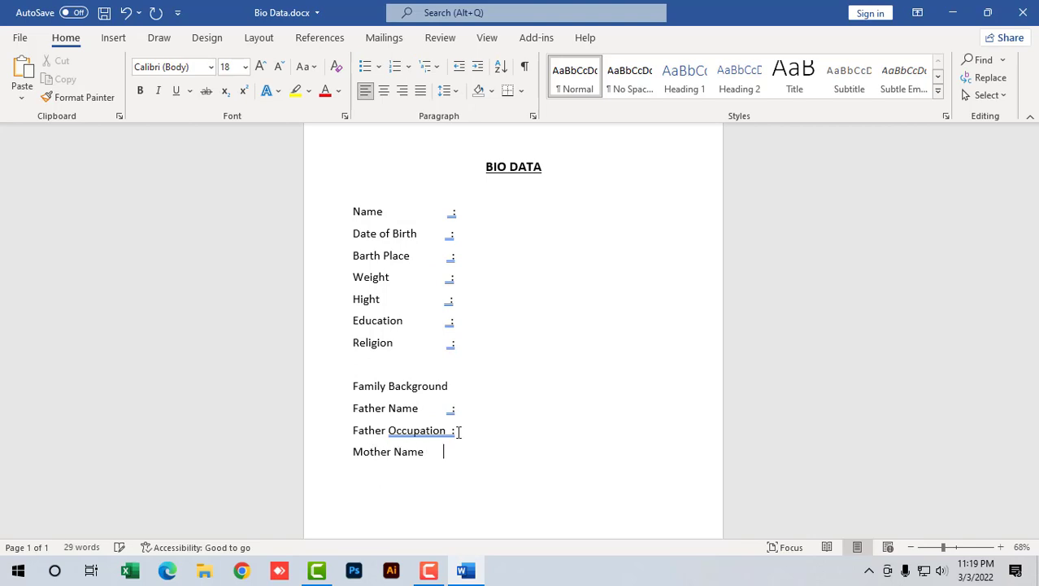
pyautogui.write(': ')
pyautogui.write('Mother ')
pyautogui.write('Occu')
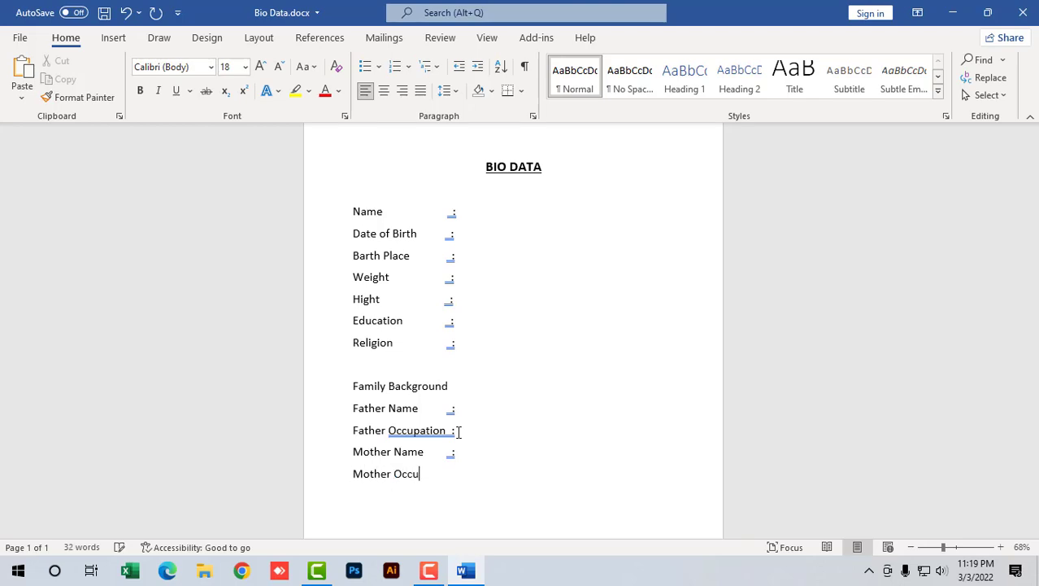
pyautogui.write('pation ')
pyautogui.write(': ')
pyautogui.write('B')
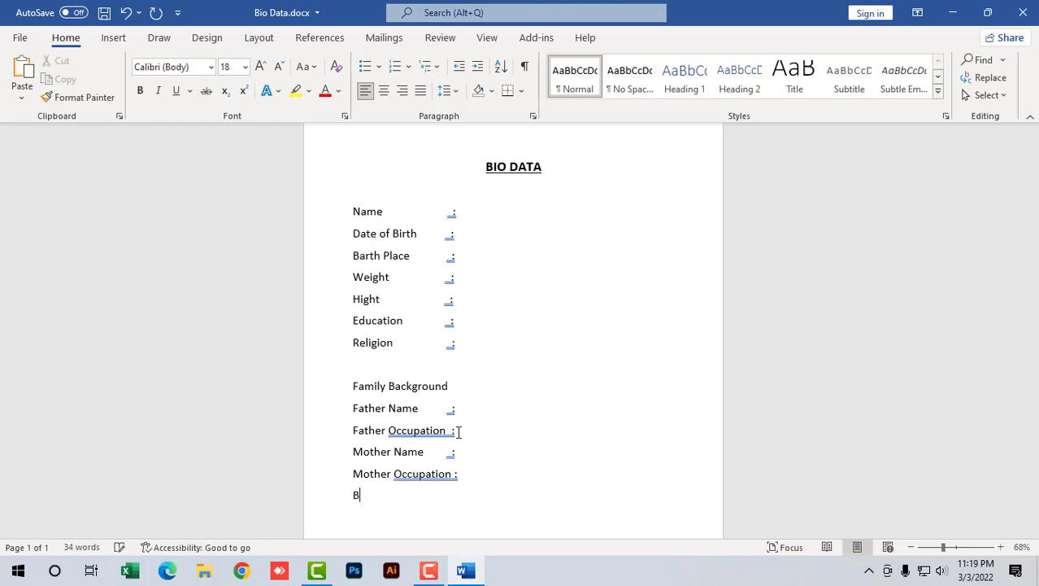
pyautogui.write('rother')
pyautogui.press('BackSpace')
pyautogui.press('BackSpace')
pyautogui.write(':')
pyautogui.press('Return')
pyautogui.write('S')
pyautogui.write('ister')
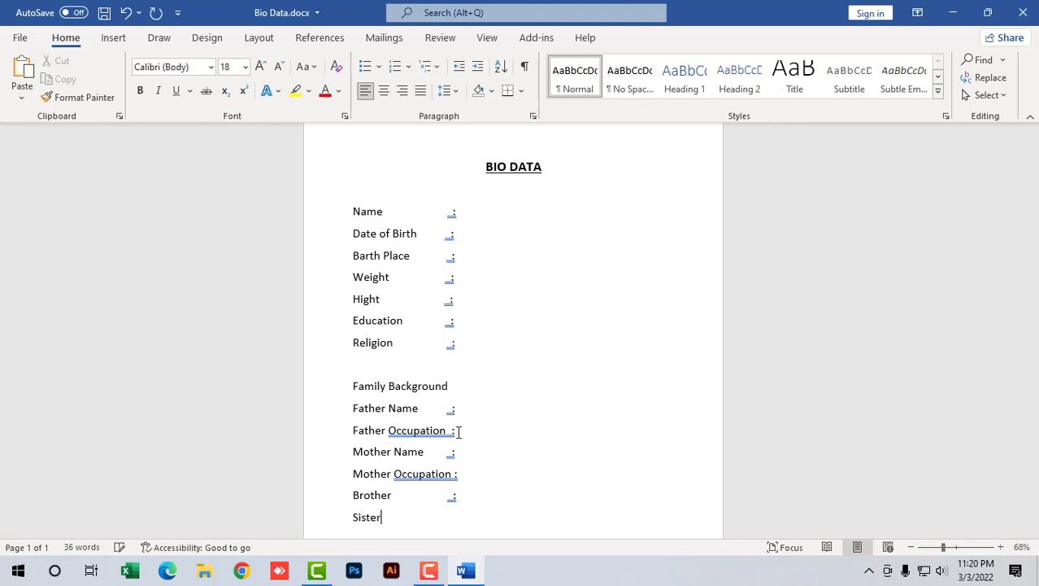
pyautogui.press('Tab')
pyautogui.write(':')
pyautogui.press('Return')
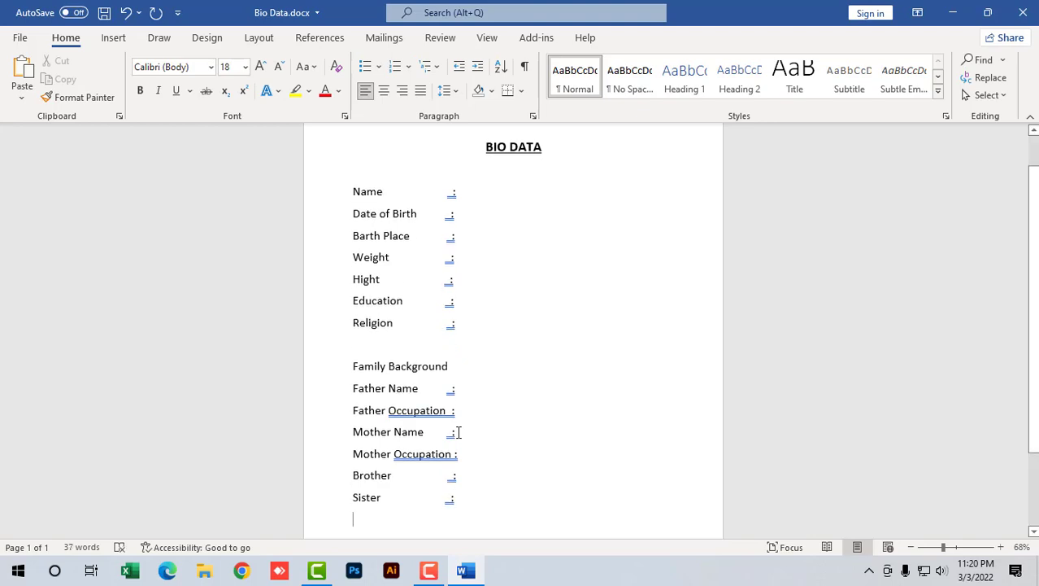
# Step: Leave a blank line and type the Contact Details heading
pyautogui.press('BackSpace')
pyautogui.press('Return')
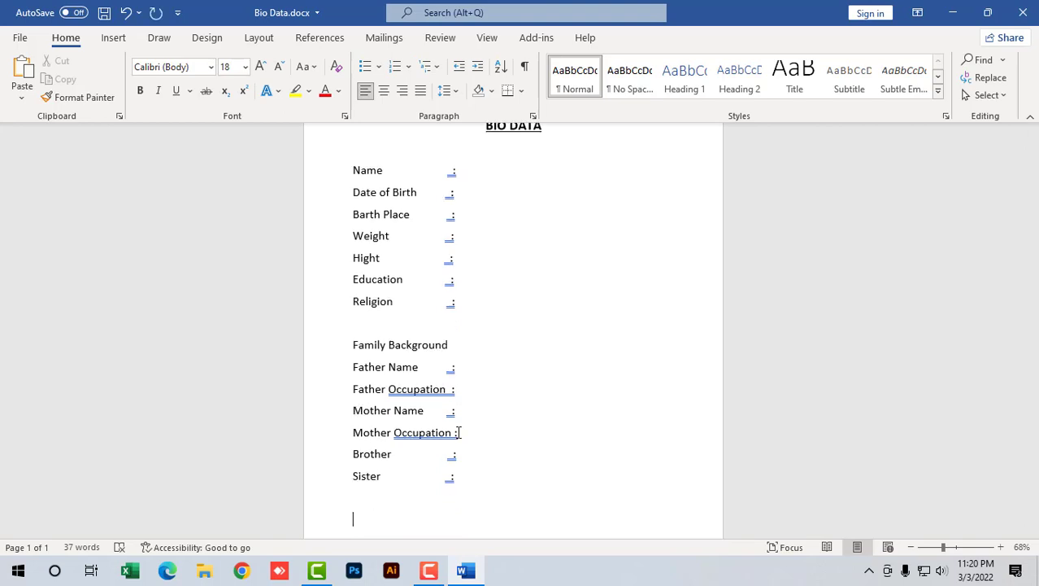
pyautogui.write('Conta')
pyautogui.write('ct')
pyautogui.write(' De')
pyautogui.write('tails')
# Step: Add Contact No and Email Address fields with aligned colons
pyautogui.press('Return')
pyautogui.write('Con')
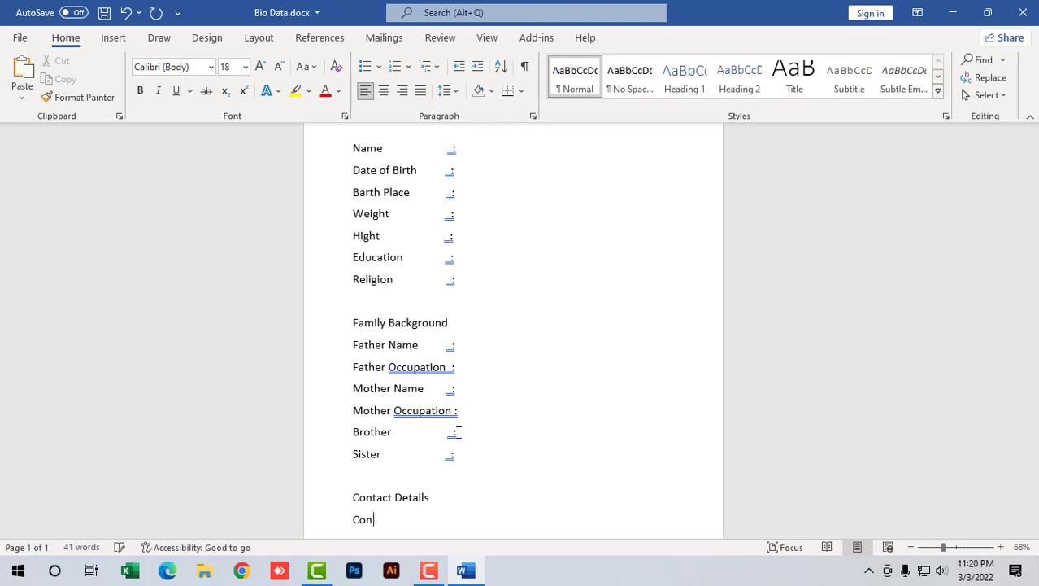
pyautogui.press('BackSpace')
pyautogui.press('BackSpace')
pyautogui.press('BackSpace')
pyautogui.write('C')
pyautogui.write('ontact')
pyautogui.write(' No           ')
pyautogui.write(' :')
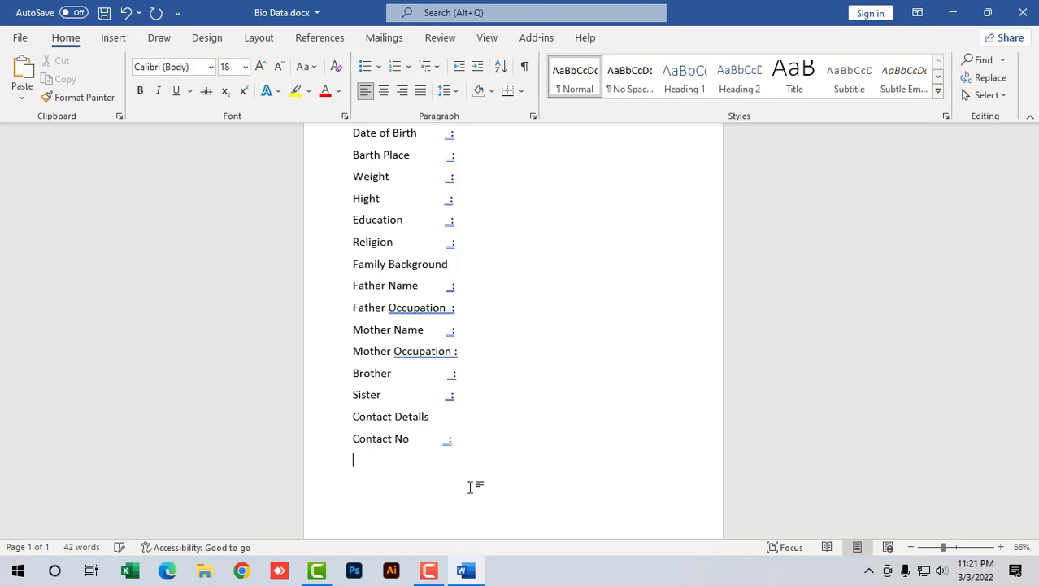
pyautogui.press('Return')
pyautogui.write('Email')
pyautogui.write(' Ad')
pyautogui.write('dress    ')
pyautogui.write(' :')
# Step: Add a closing 'Date......' and 'Signature......' line, then enter the person's name
pyautogui.press('Return')
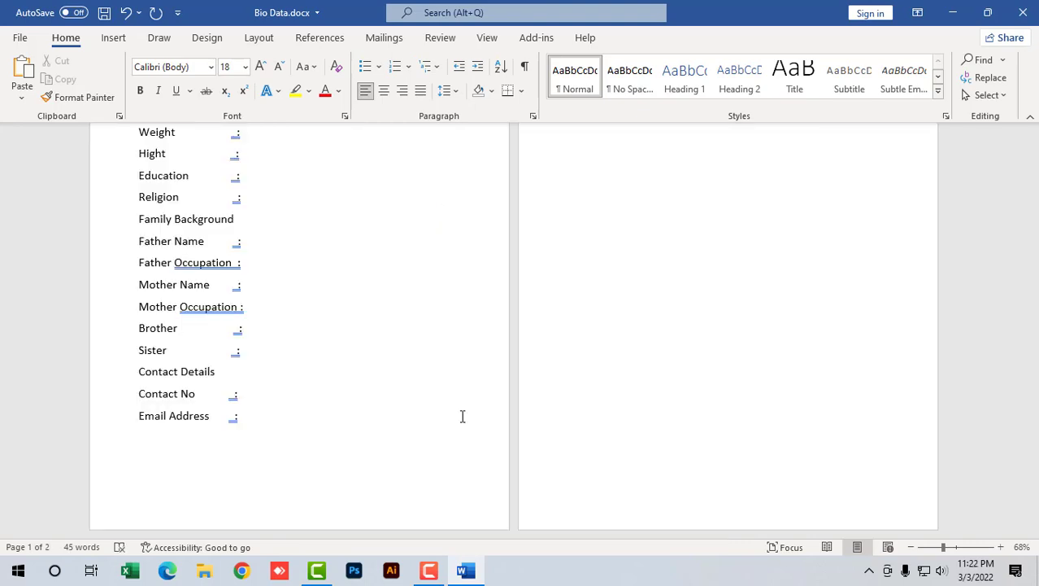
pyautogui.press('Return')
pyautogui.write('Dat')
pyautogui.write('e.............')
pyautogui.write('...........')
pyautogui.write('S')
pyautogui.write('igna')
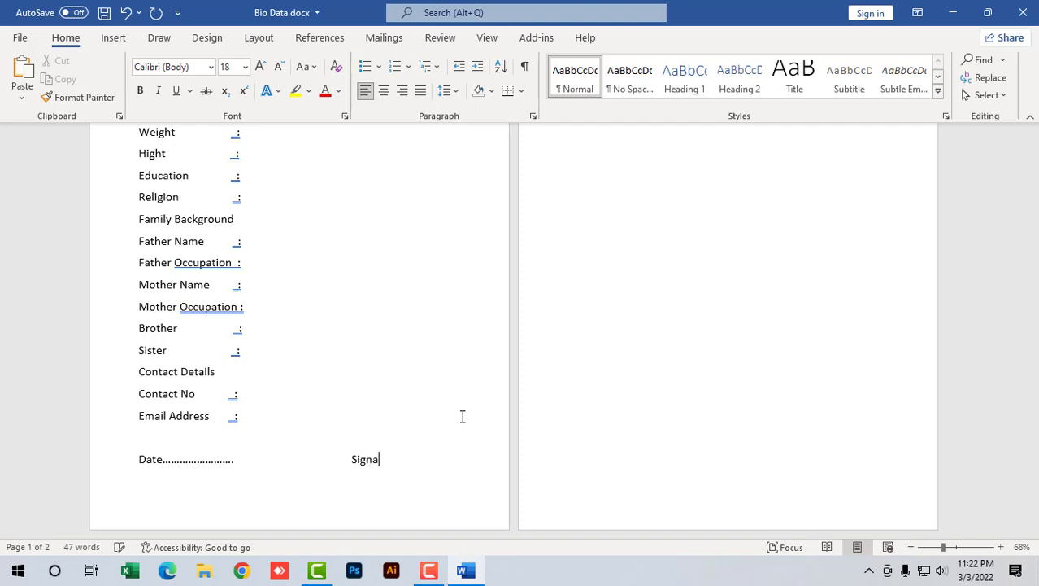
pyautogui.write('ture')
pyautogui.write('.')
pyautogui.write('................')
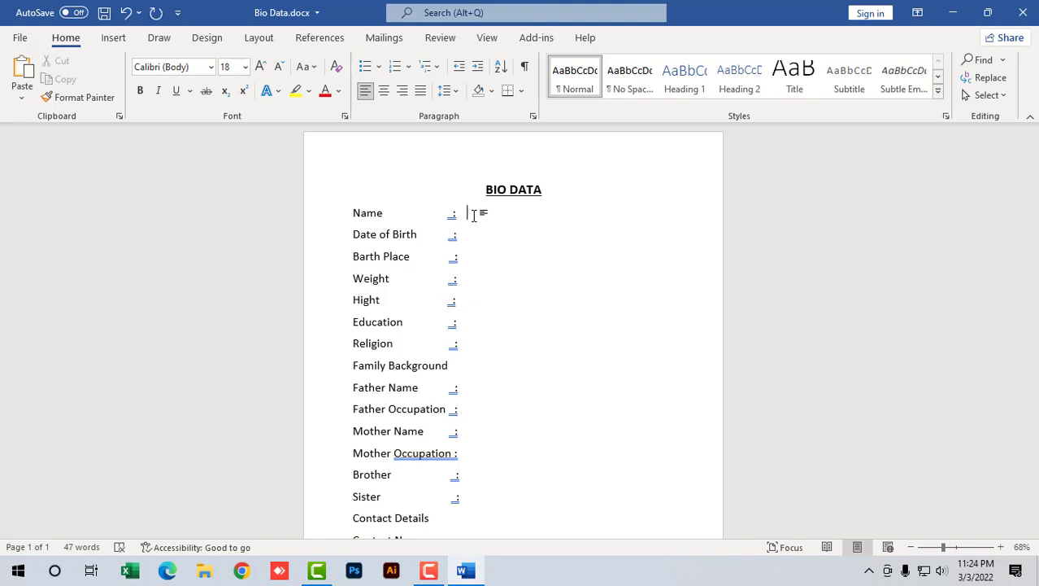
pyautogui.write('Ta')
pyautogui.write('manna')
# Step: Enter 12/12/2012 as the date of birth and Dhaka as the birth place
pyautogui.click(460, 234)
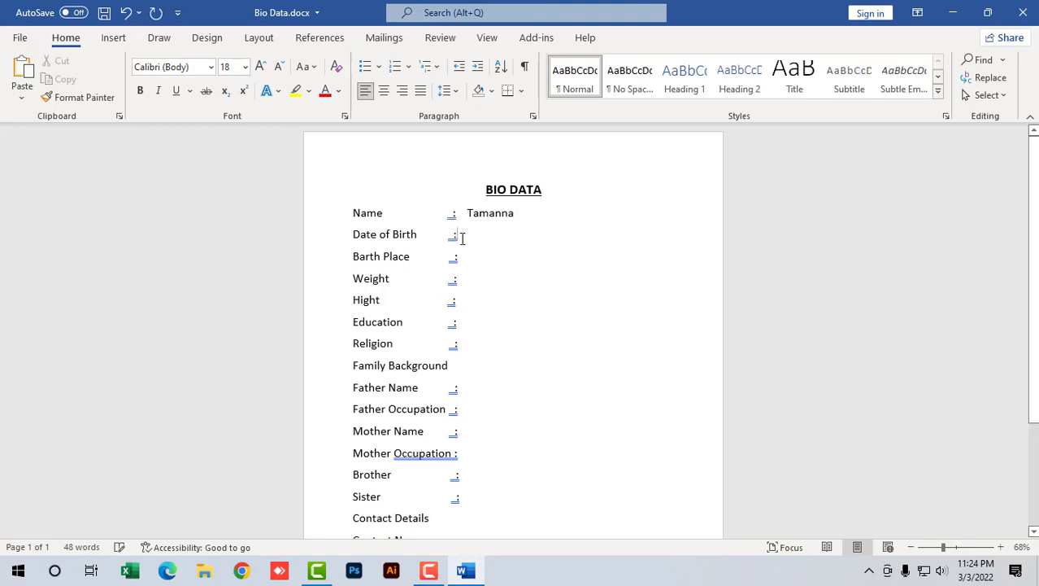
pyautogui.press('Tab')
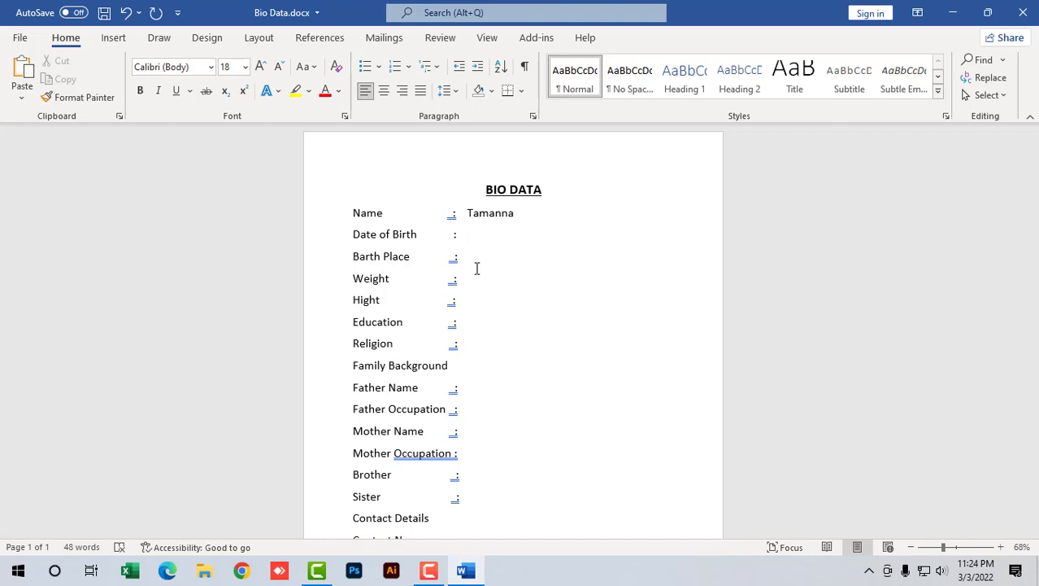
pyautogui.write('12')
pyautogui.write('/')
pyautogui.write('12')
pyautogui.write('/2012')
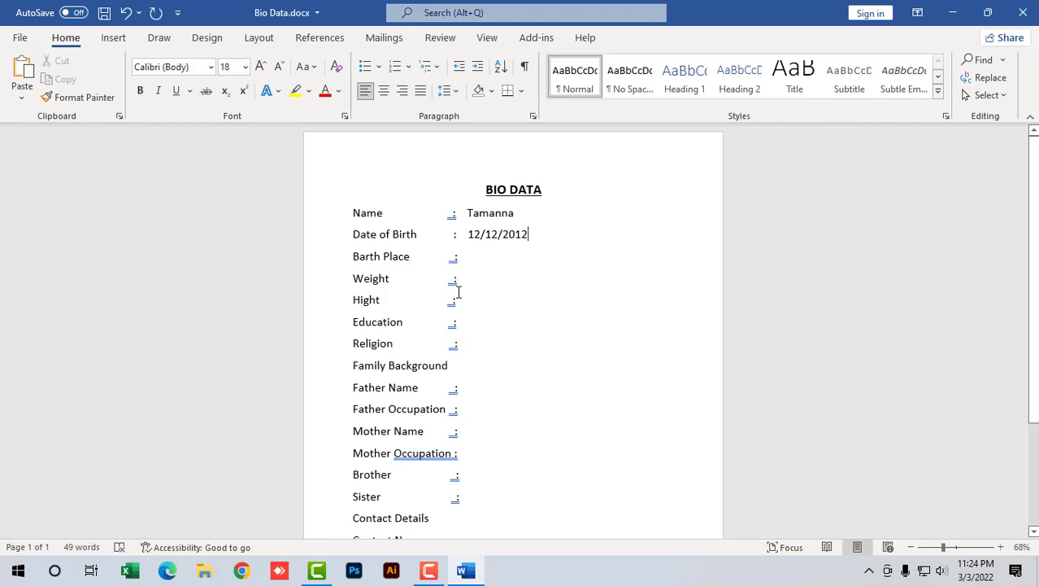
pyautogui.click(474, 262)
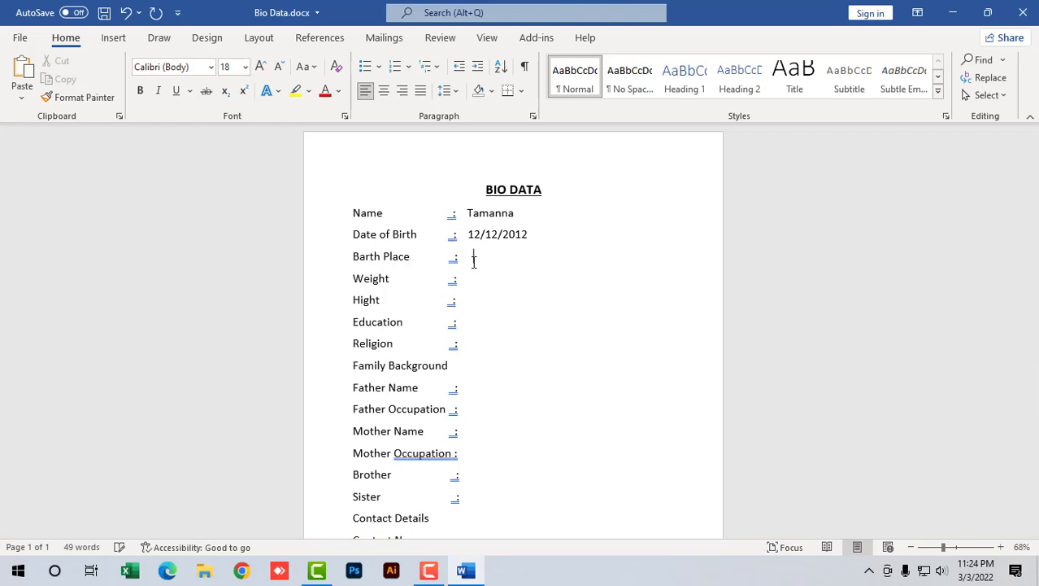
pyautogui.press('BackSpace')
pyautogui.write('Dhka')
pyautogui.press('BackSpace')
pyautogui.press('BackSpace')
pyautogui.press('BackSpace')
pyautogui.press('BackSpace')
pyautogui.write('Dhaka')
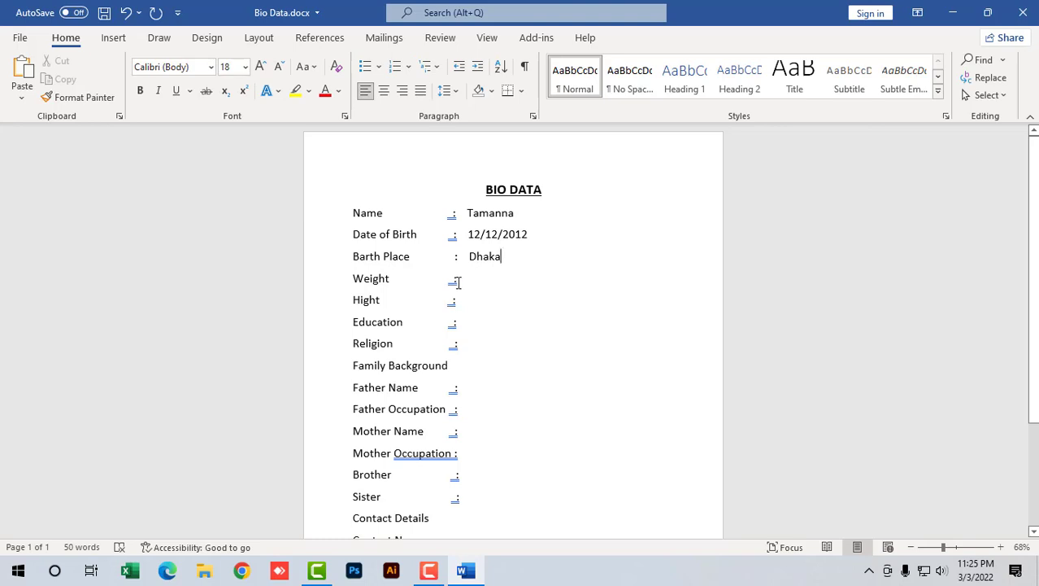
# Step: Fill in Weight as 53kg and Hight as 5ft 6inch
pyautogui.click(469, 283)
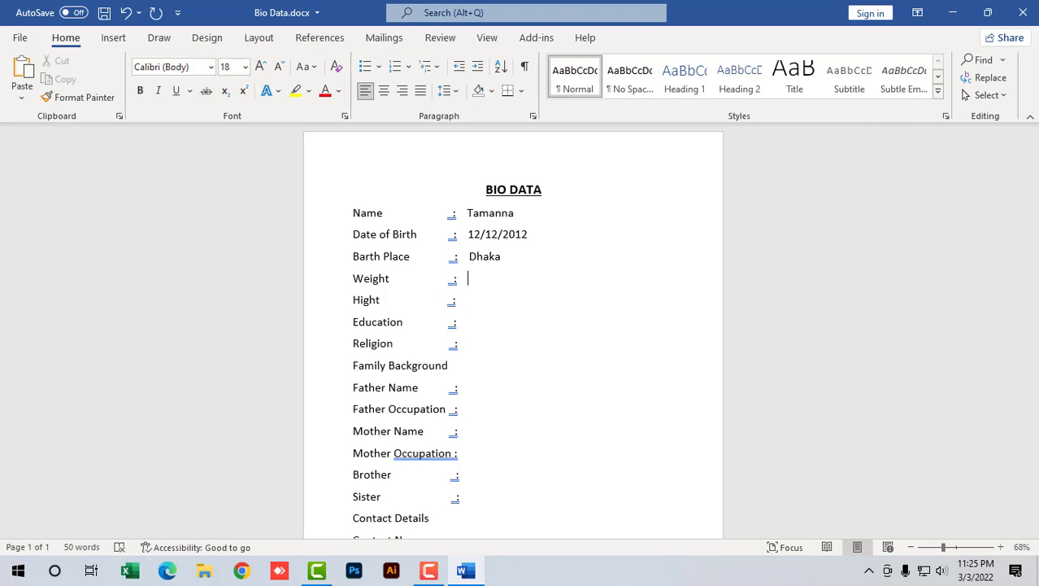
pyautogui.write('53')
pyautogui.write('kg')
pyautogui.click(469, 298)
pyautogui.write('5f')
pyautogui.write('t ')
pyautogui.write('6')
pyautogui.write('inch')
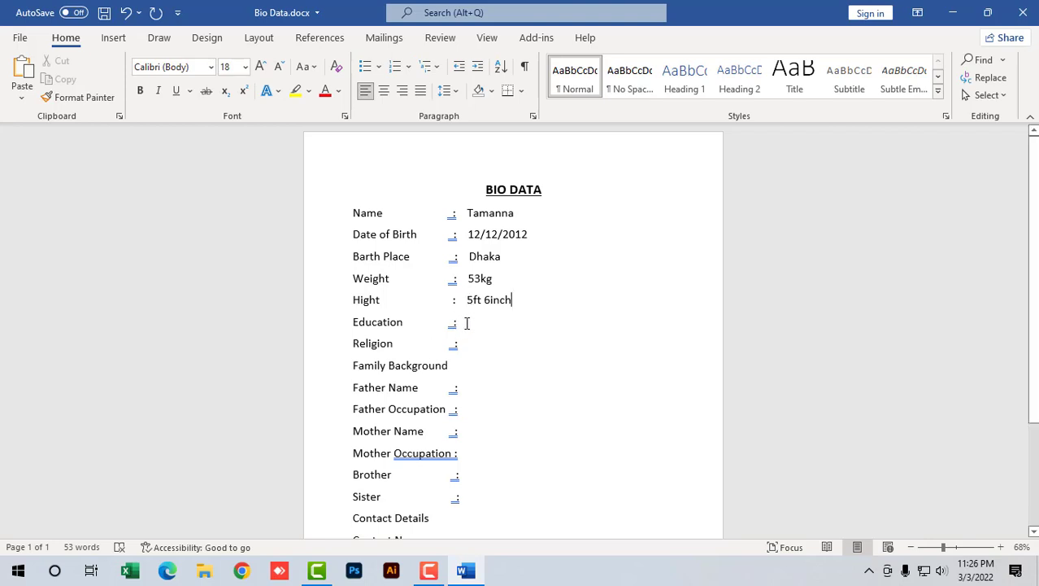
pyautogui.click(466, 323)
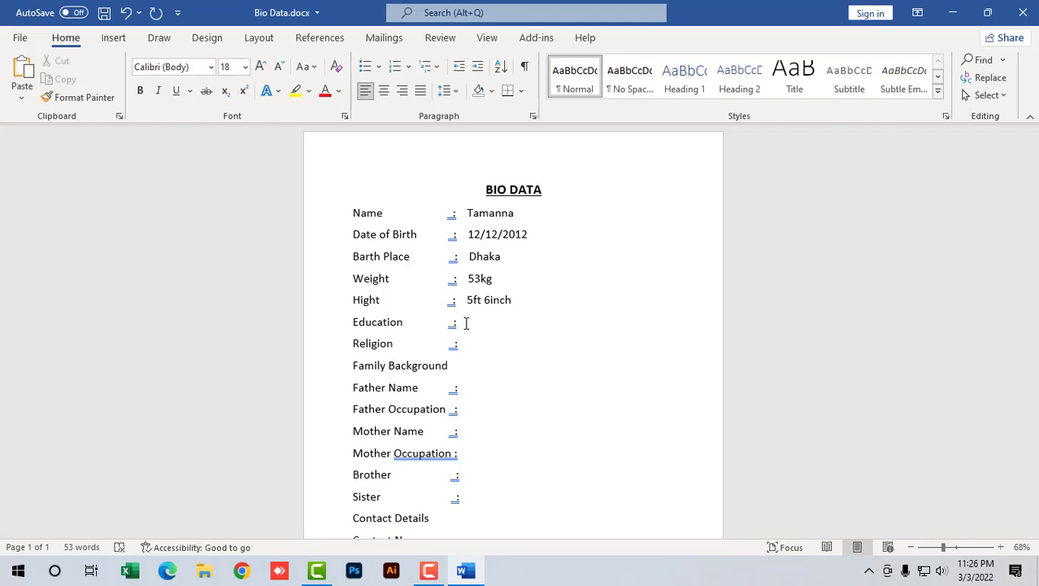
# Step: Enter B.A Honrs. (English) as the Education entry
pyautogui.write('B.')
pyautogui.press('BackSpace')
pyautogui.write('.')
pyautogui.press('BackSpace')
pyautogui.write('.A ')
pyautogui.write('H')
pyautogui.write('or')
pyautogui.press('BackSpace')
pyautogui.write('n')
pyautogui.write('rs. ')
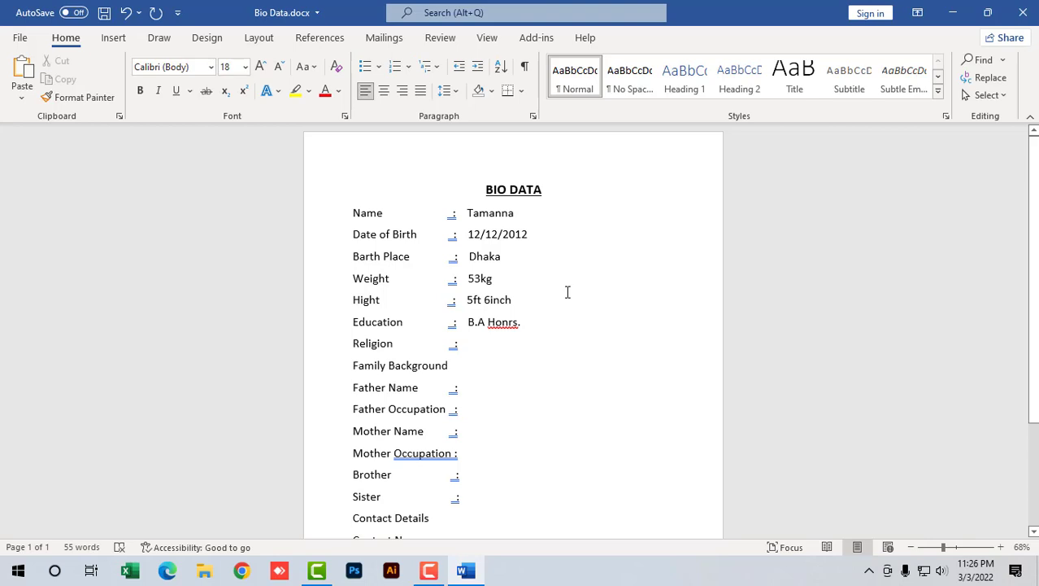
pyautogui.write('(')
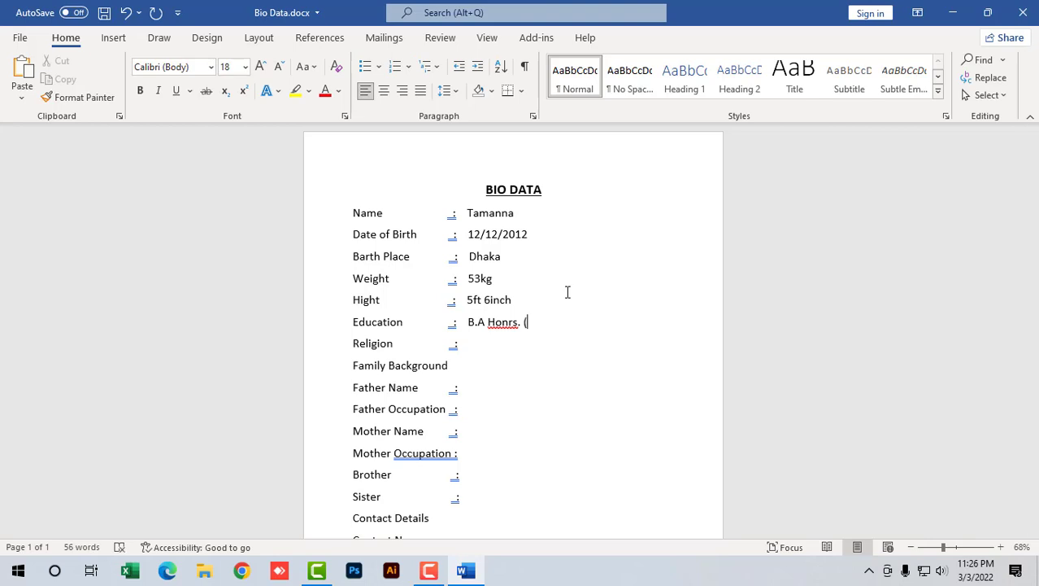
pyautogui.write('Engli')
pyautogui.write('sh')
pyautogui.write(')')
# Step: Enter Islam as the Religion entry
pyautogui.click(468, 351)
pyautogui.write('Is')
pyautogui.write('lam')
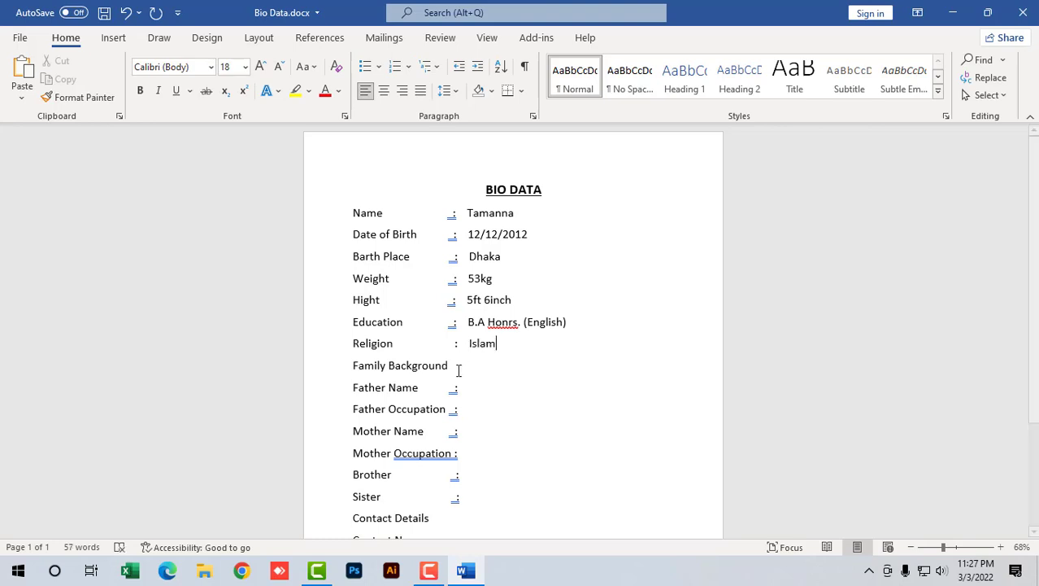
pyautogui.press('Down')
pyautogui.press('Down')
pyautogui.press('Down')
pyautogui.click(461, 384)
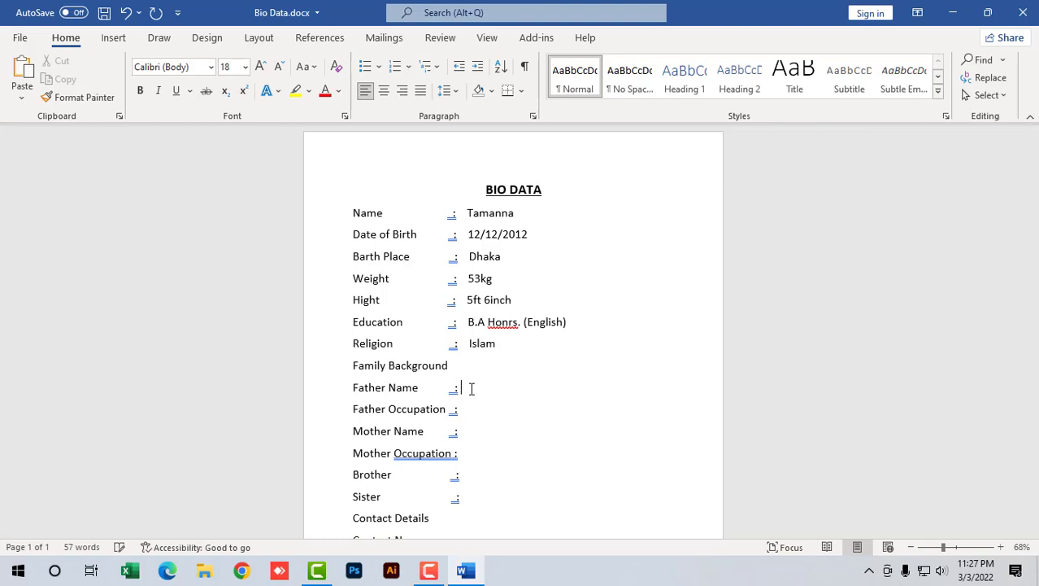
# Step: Enter the father's name, Teacher as his occupation, and the mother's name
pyautogui.write('Abdulla')
pyautogui.write('h')
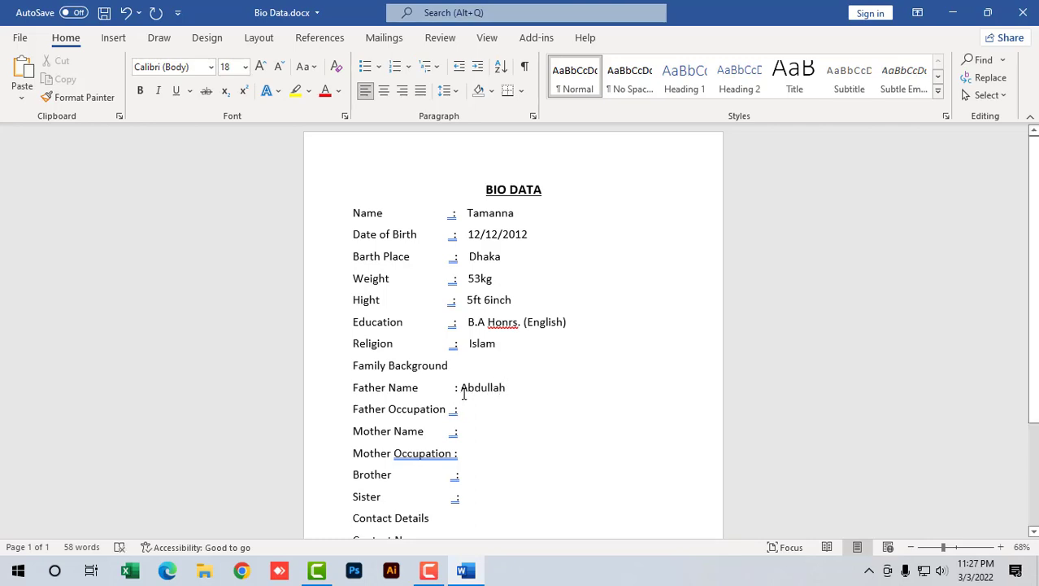
pyautogui.click(461, 389)
pyautogui.click(462, 412)
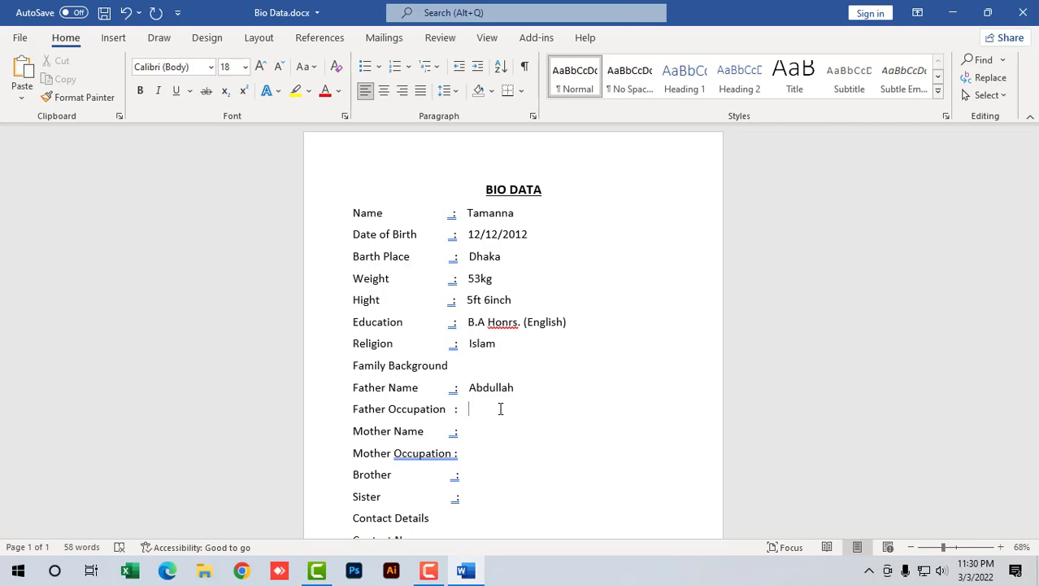
pyautogui.write('Teach')
pyautogui.write('er')
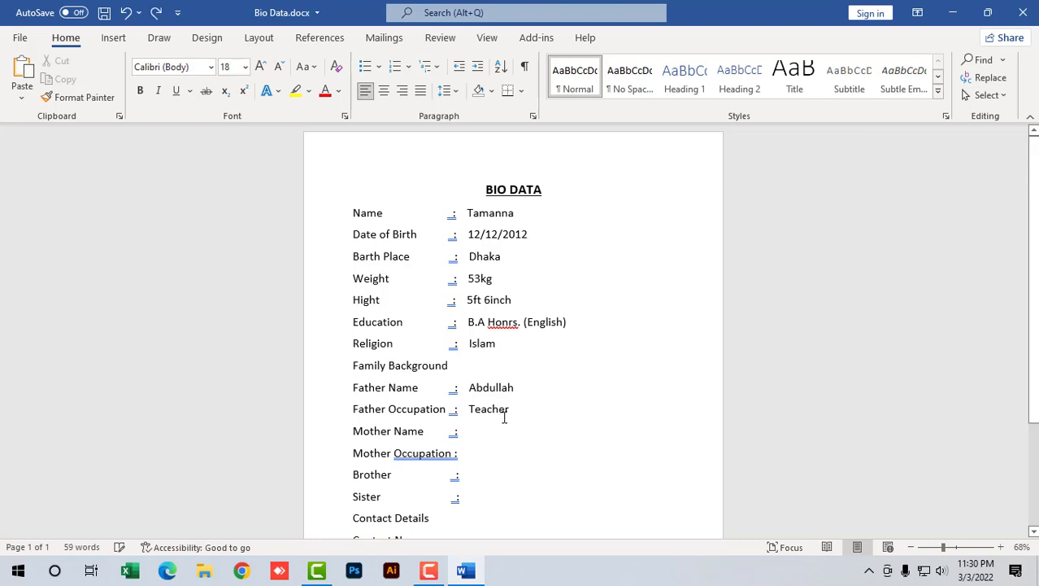
pyautogui.press('Down')
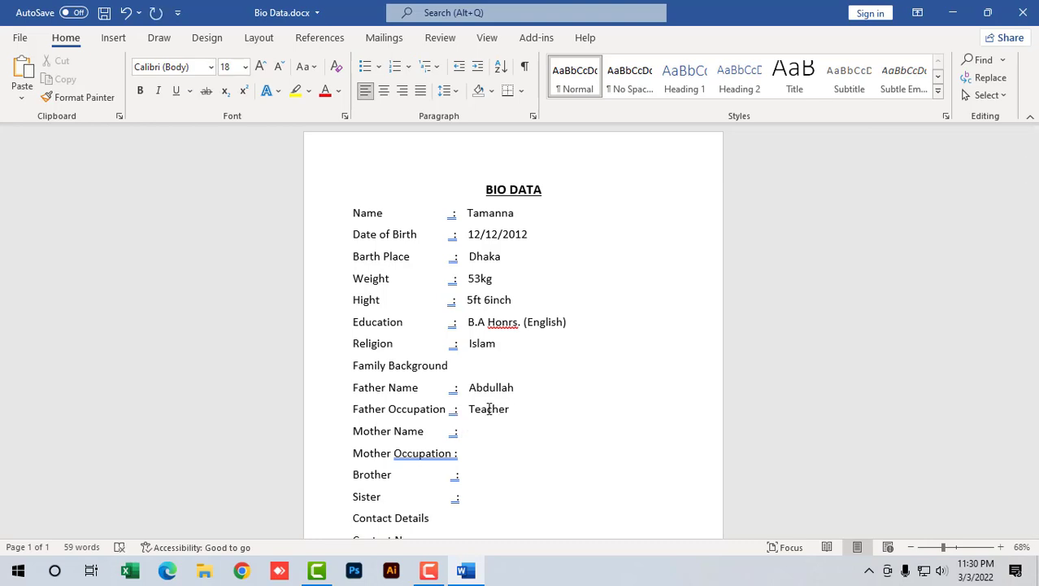
pyautogui.write('Amina')
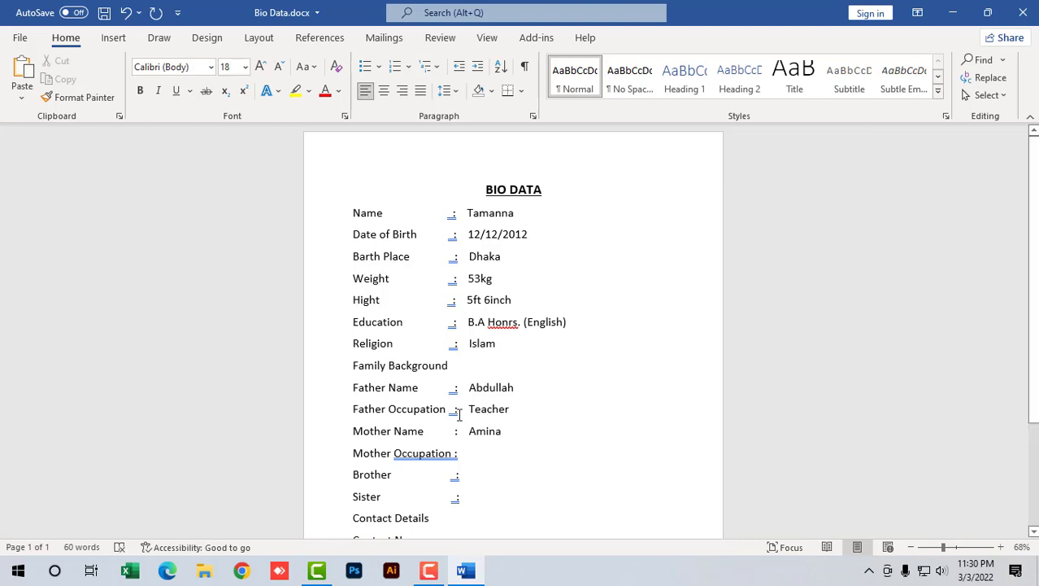
# Step: Enter Teacher as the mother's occupation and the brothers' names
pyautogui.click(469, 460)
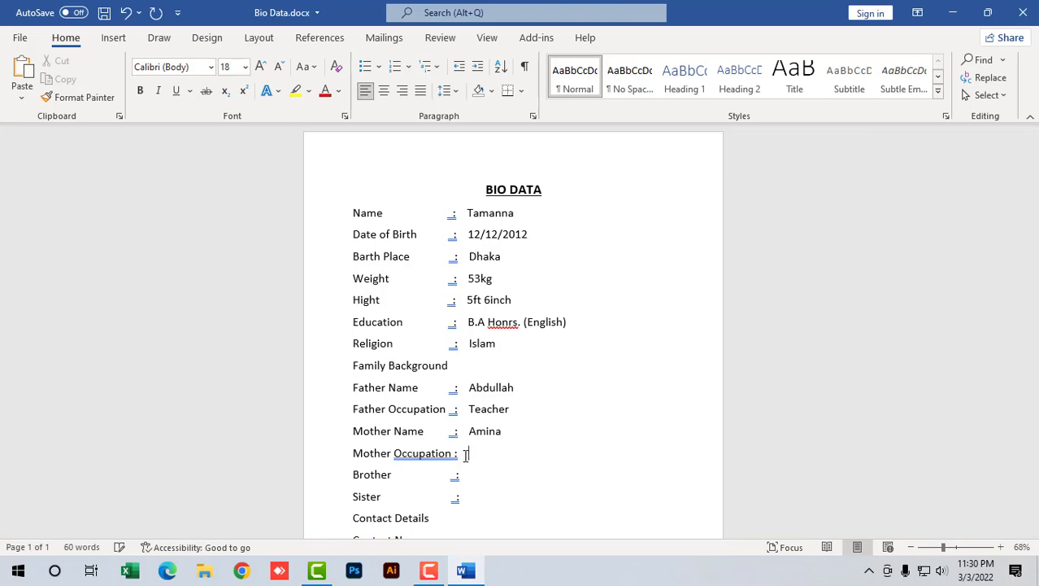
pyautogui.write('T')
pyautogui.write('ea')
pyautogui.press('BackSpace')
pyautogui.press('BackSpace')
pyautogui.write('ea')
pyautogui.write('cher')
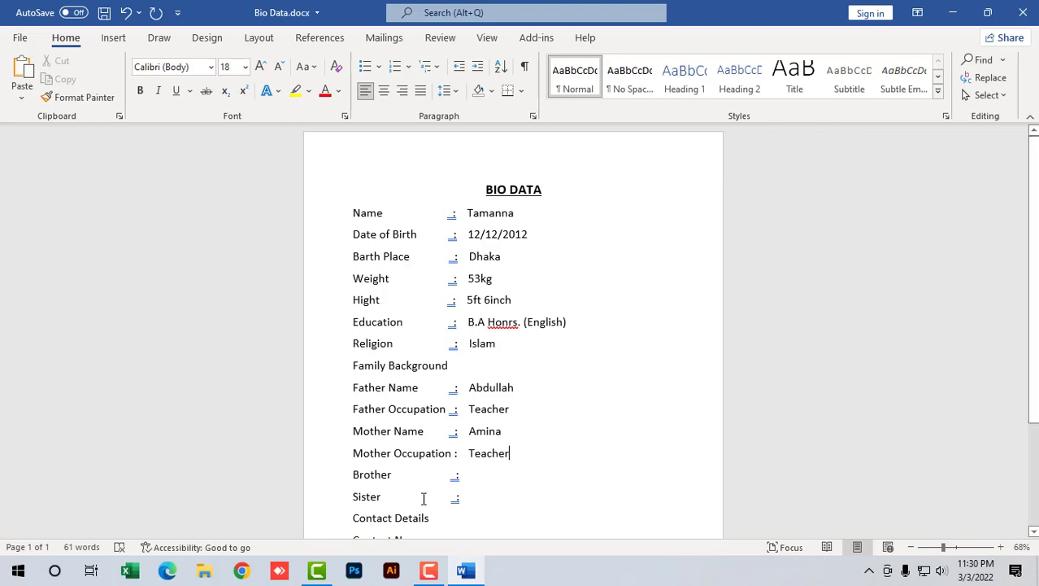
pyautogui.click(466, 473)
pyautogui.write('Mashrafe & Shakib')
pyautogui.click(469, 474)
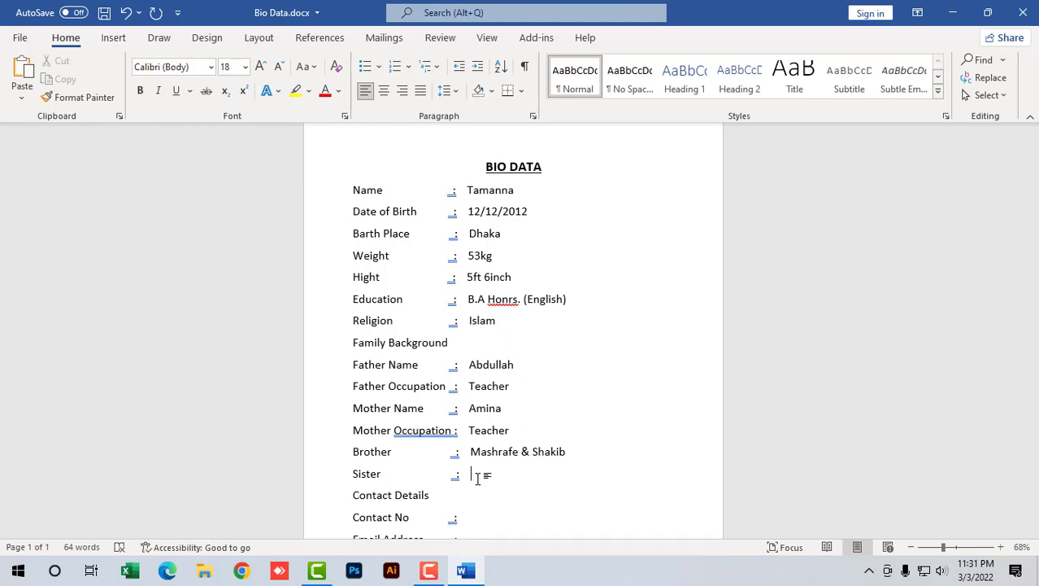
# Step: Enter the sister's name and the phone number after Contact No
pyautogui.write('Jannat')
pyautogui.scroll(-2, 480, 483)
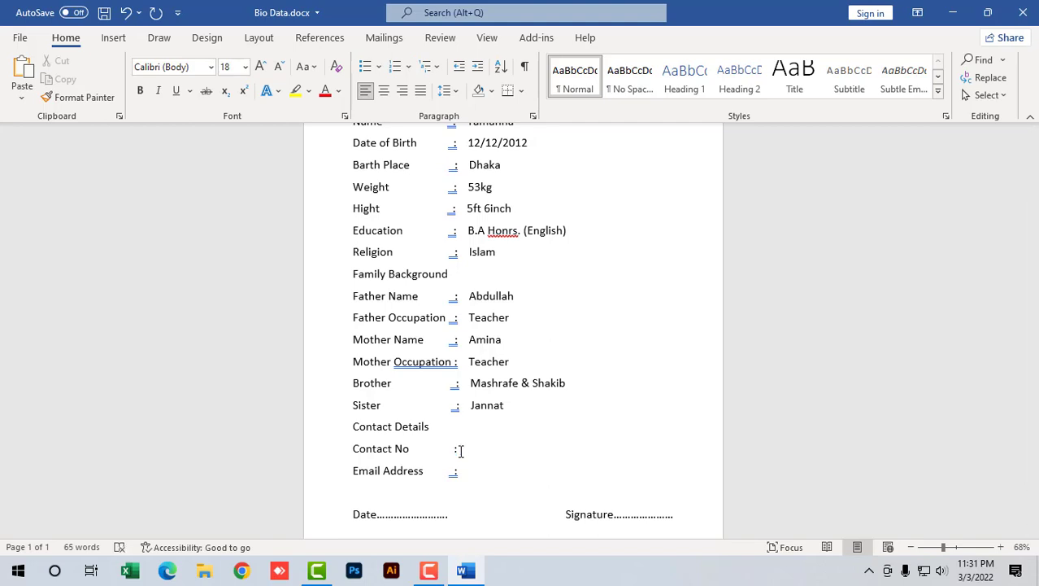
pyautogui.write('0')
pyautogui.write('88')
pyautogui.write('017xxxxxxxxx')
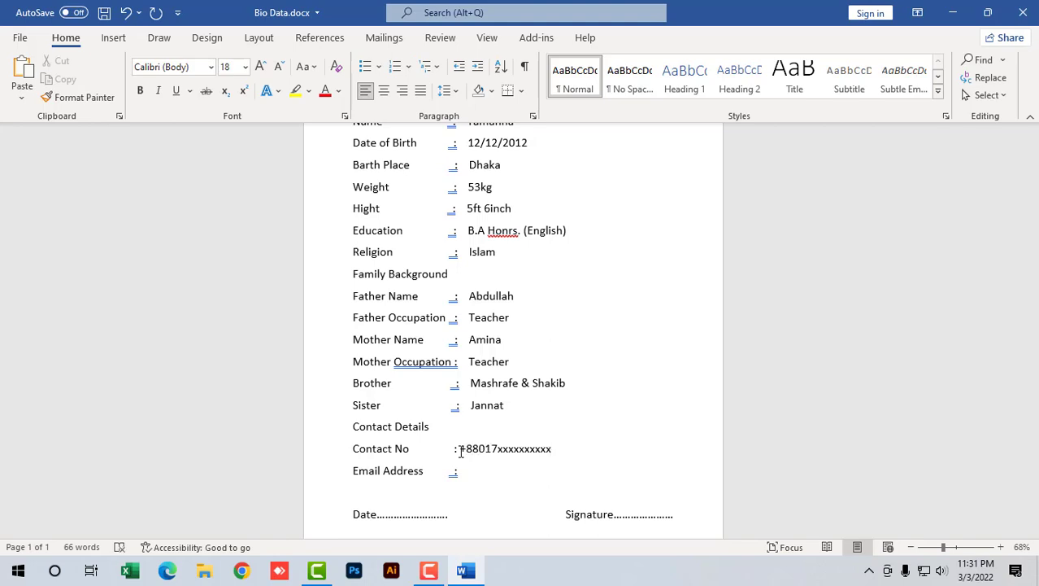
# Step: Align the contact number with a Tab and enter the e-mail address after Email Address
pyautogui.click(474, 480)
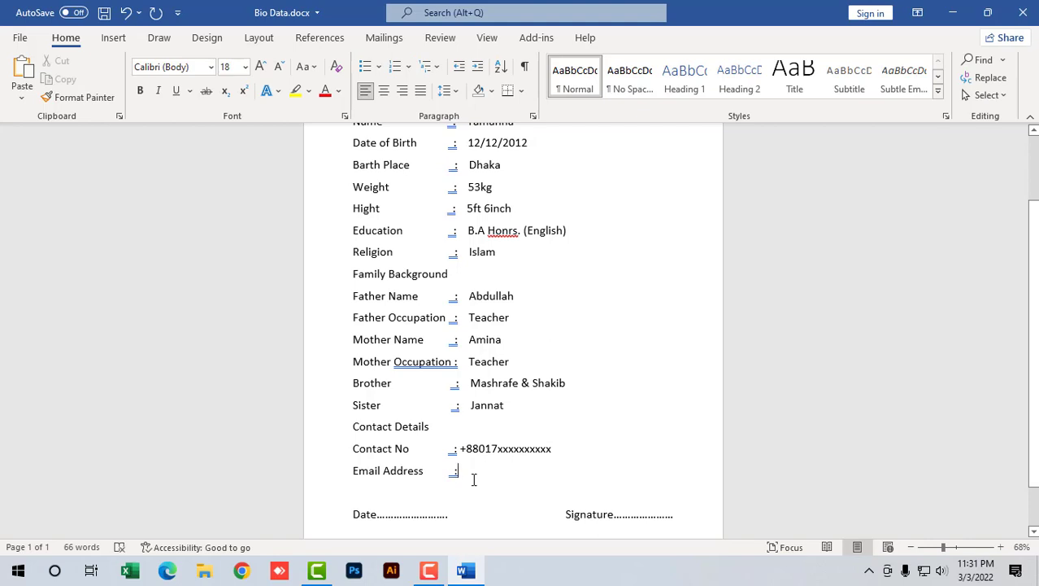
pyautogui.click(462, 453)
pyautogui.press('Tab')
pyautogui.press('Down')
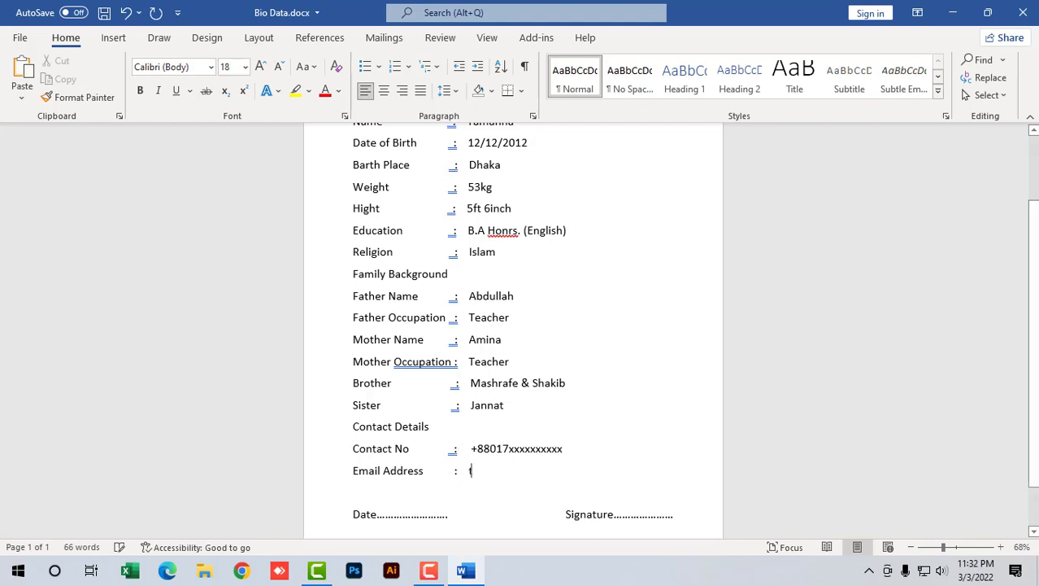
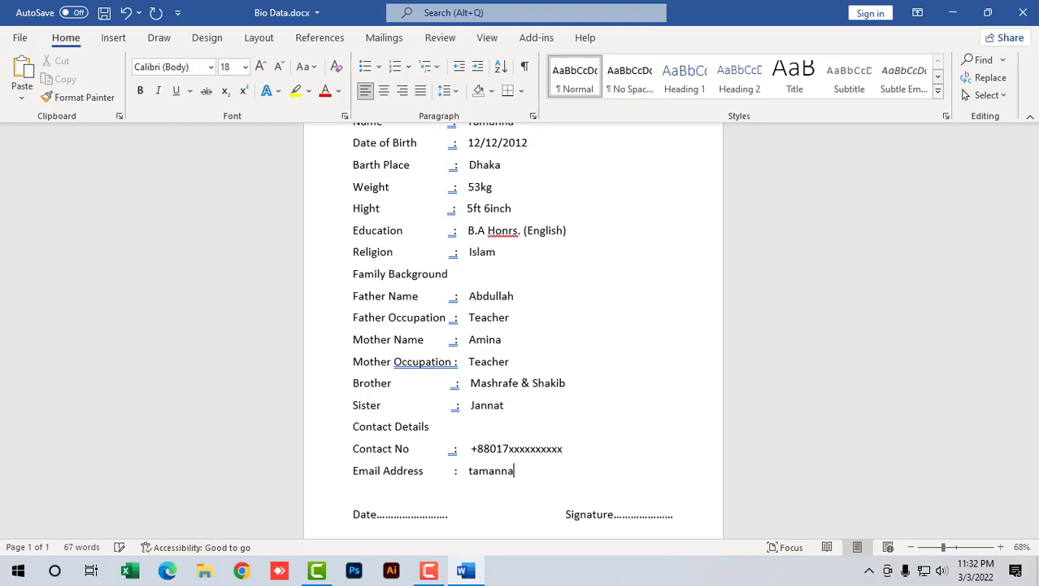
pyautogui.scroll(-1, 463, 493)
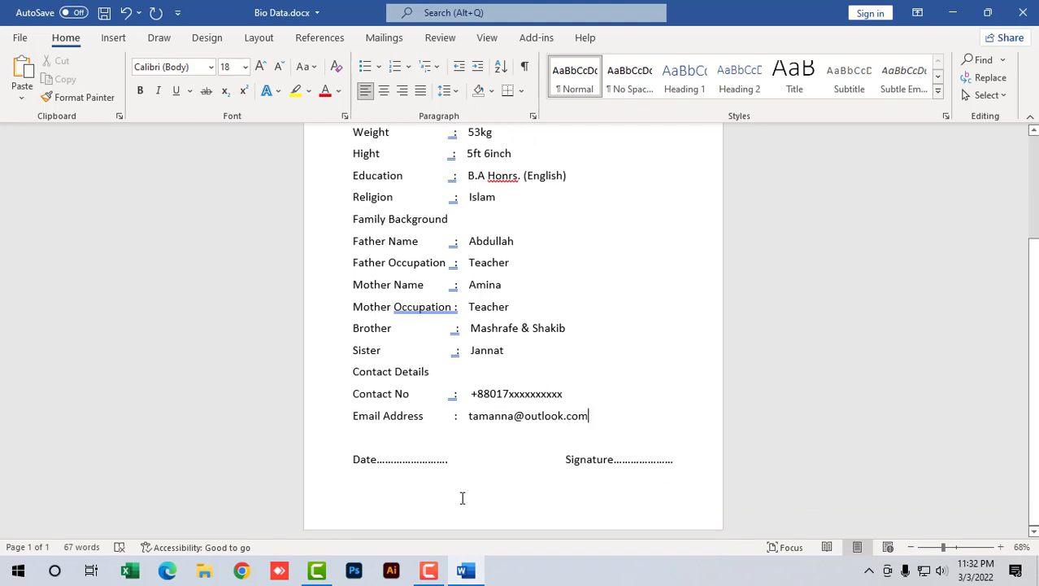
pyautogui.scroll(3, 461, 498)
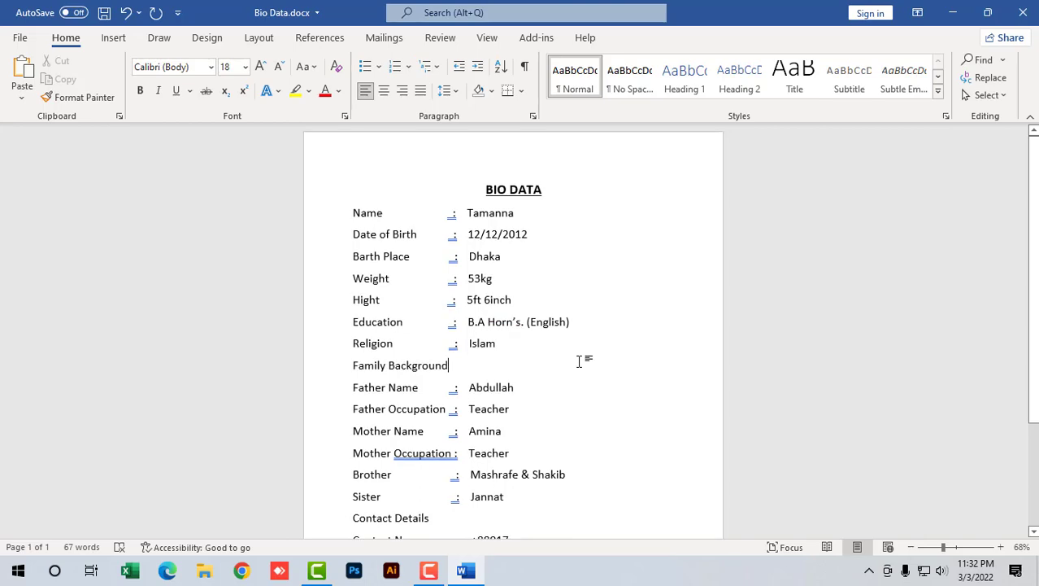
pyautogui.scroll(-2, 579, 365)
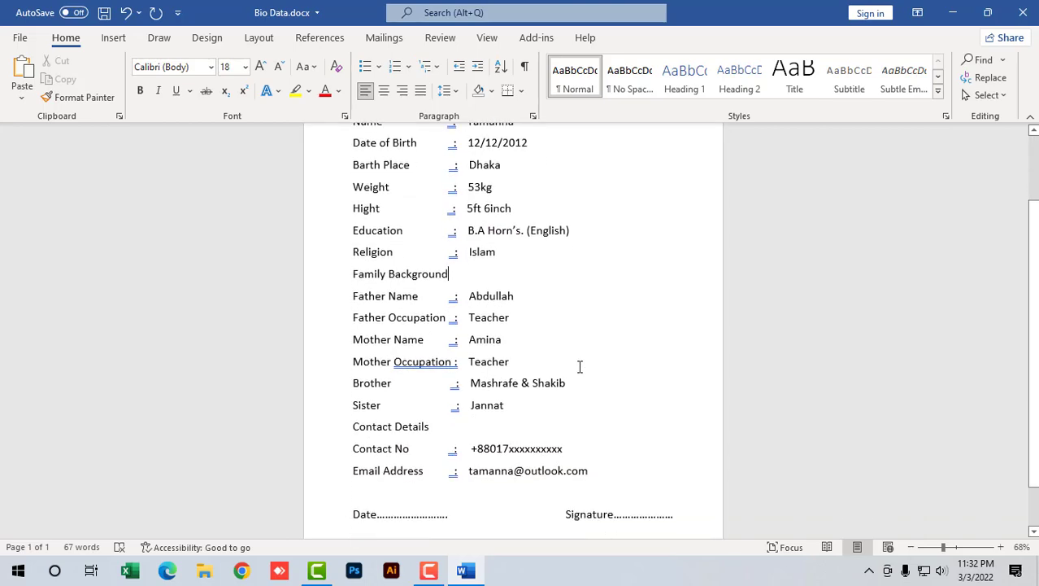
pyautogui.scroll(2, 578, 370)
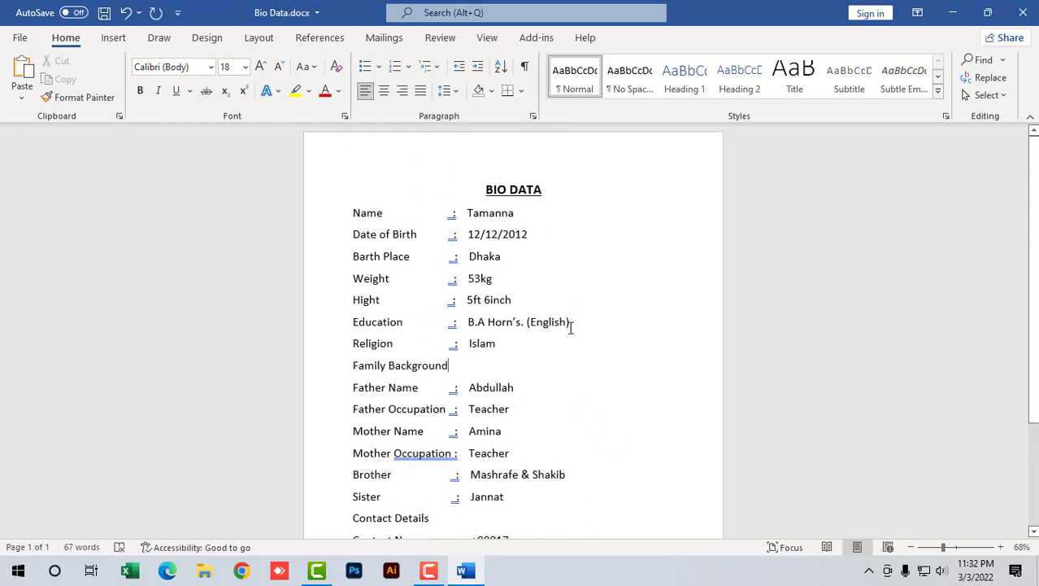
# Step: Give the Family Background heading font size 20, underline and Blue font colour
pyautogui.scroll(-1, 527, 350)
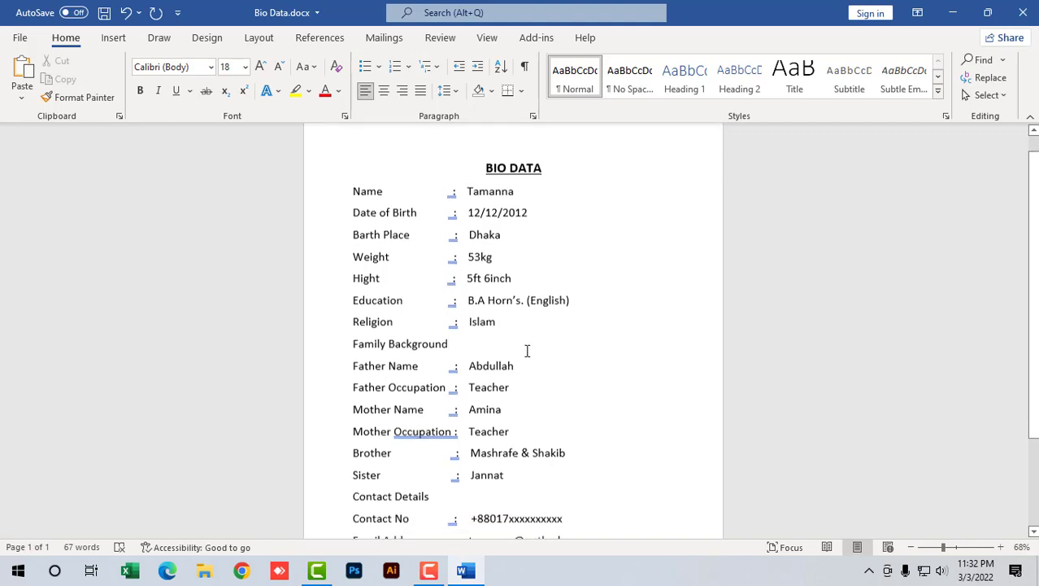
pyautogui.click(460, 355)
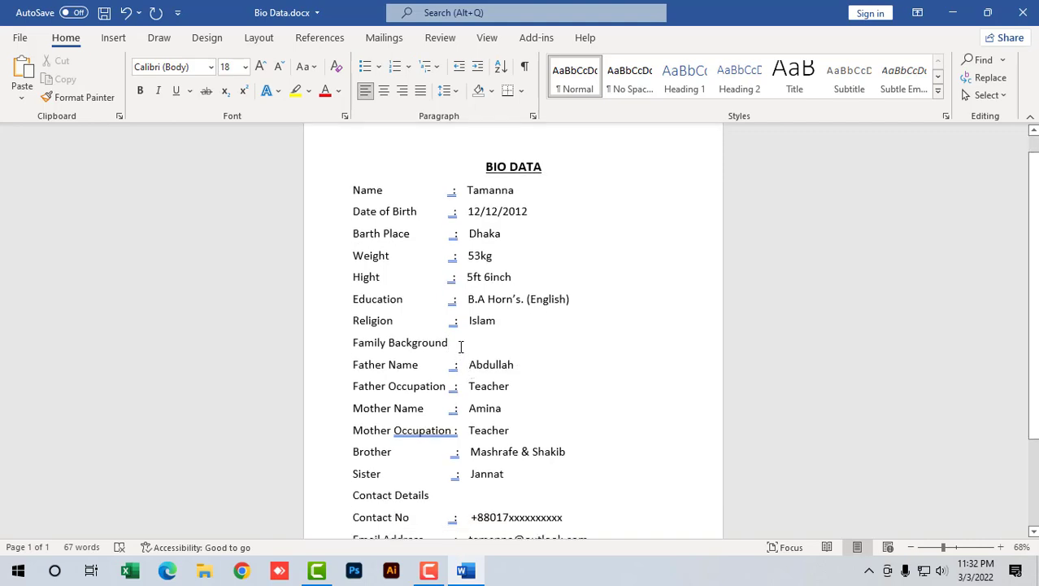
pyautogui.moveTo(449, 342); pyautogui.dragTo(351, 348)
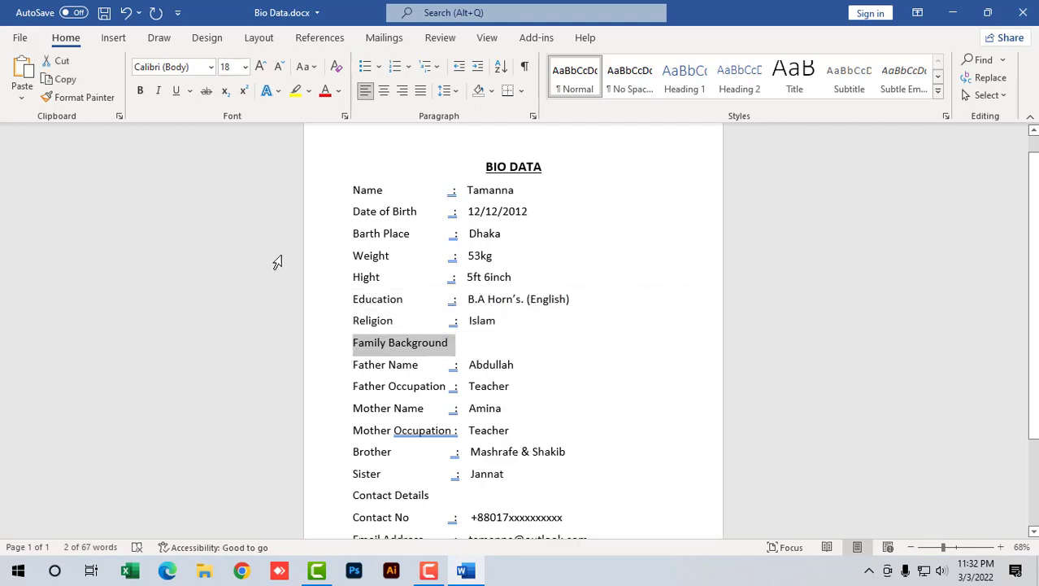
pyautogui.click(246, 71)
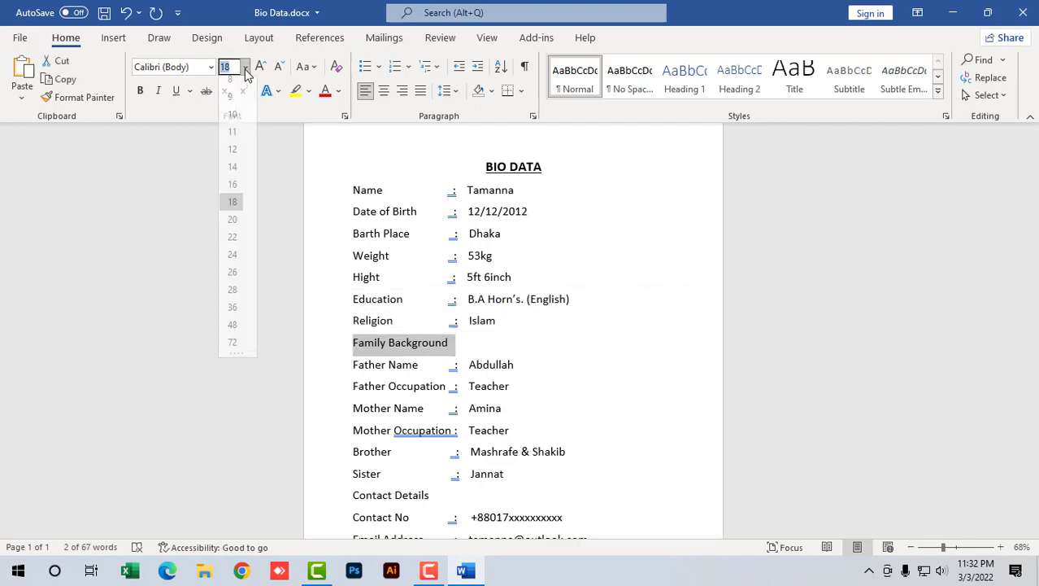
pyautogui.click(233, 226)
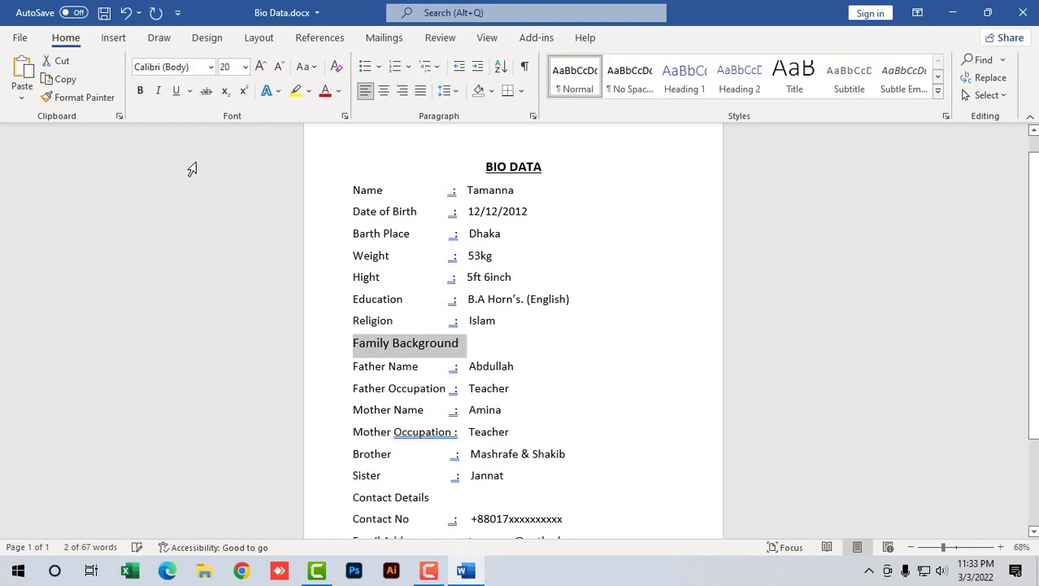
pyautogui.click(177, 92)
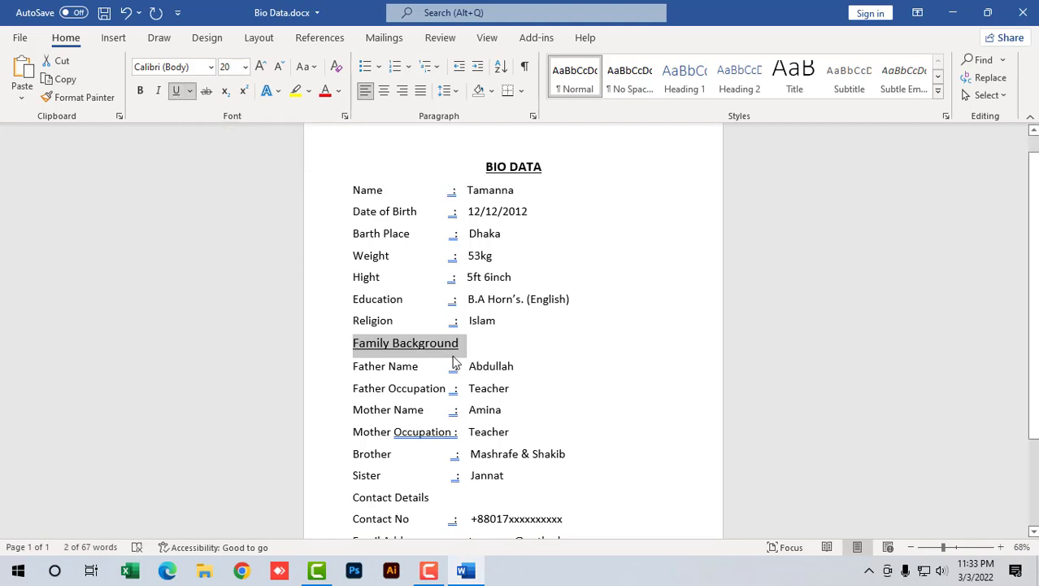
pyautogui.click(339, 91)
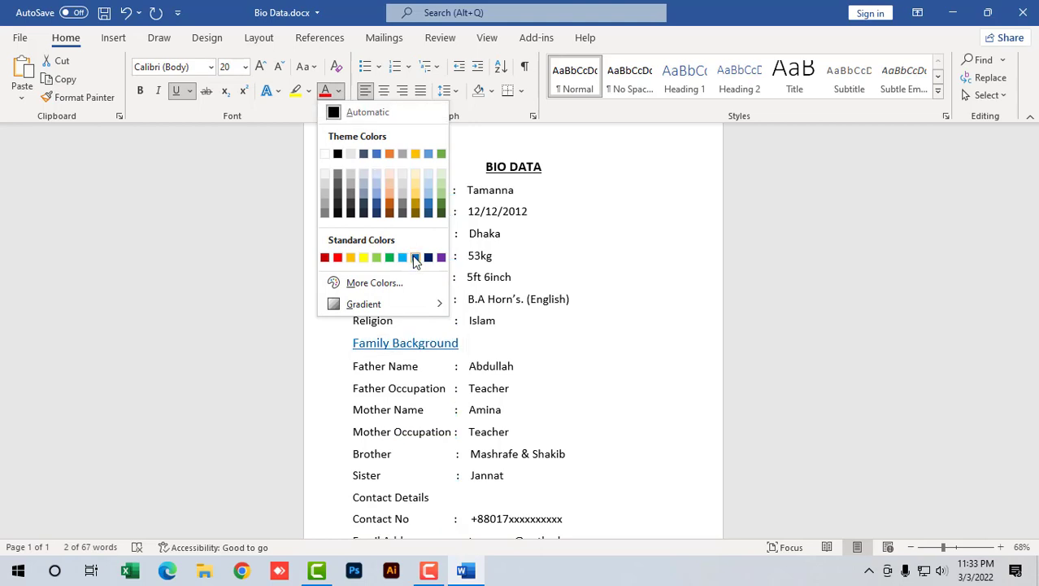
pyautogui.click(414, 259)
pyautogui.scroll(-2, 464, 318)
pyautogui.scroll(-2, 487, 319)
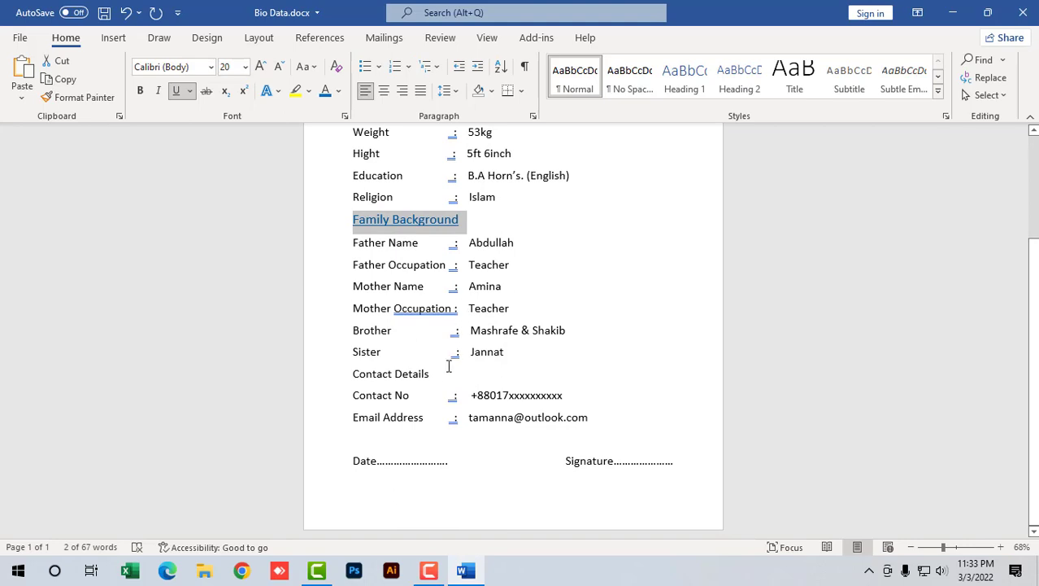
# Step: Give the Contact Details heading font size 20, underline and Blue font colour
pyautogui.moveTo(431, 374); pyautogui.dragTo(352, 376)
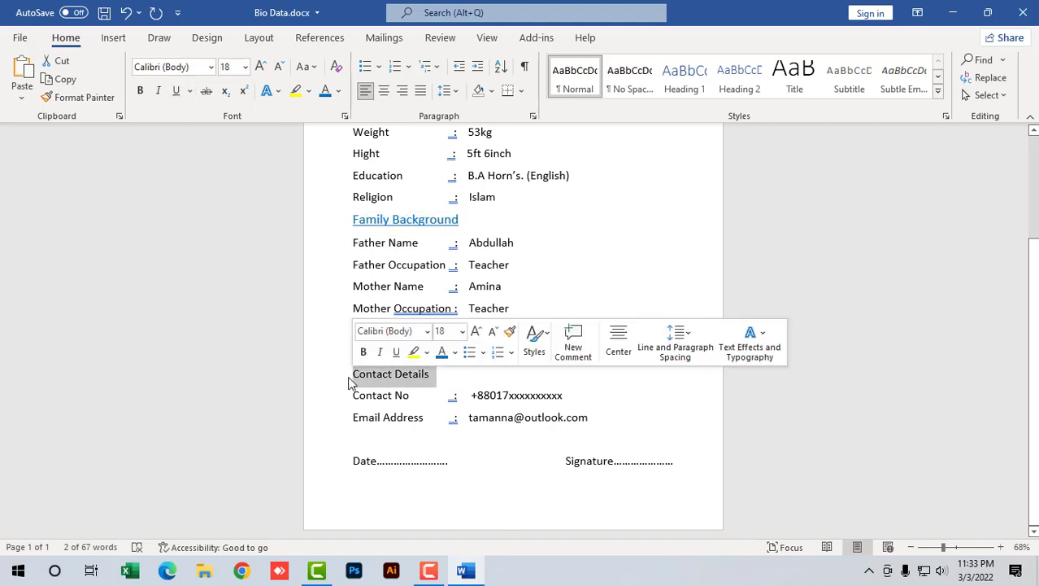
pyautogui.click(244, 67)
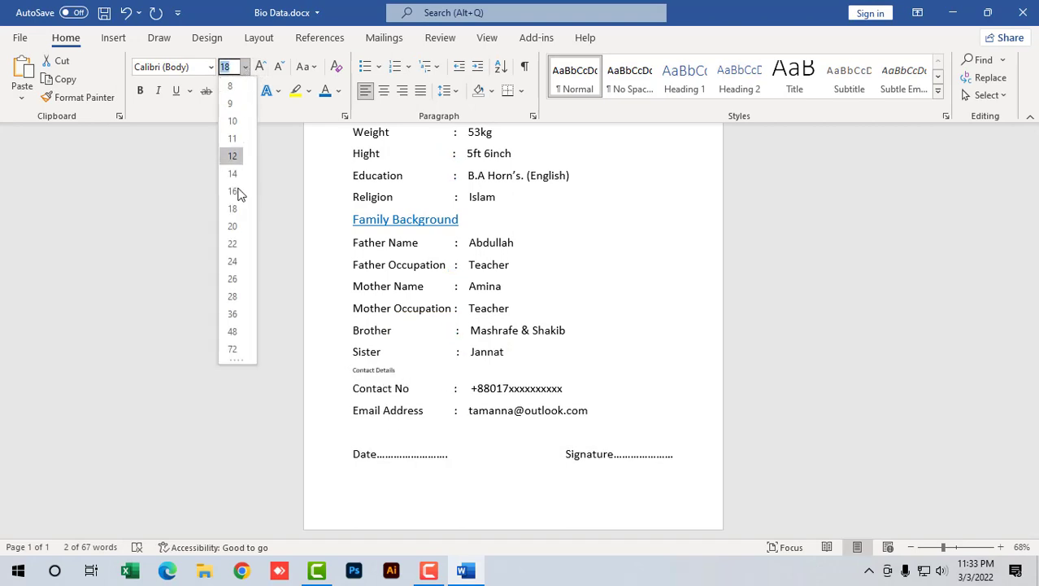
pyautogui.click(227, 228)
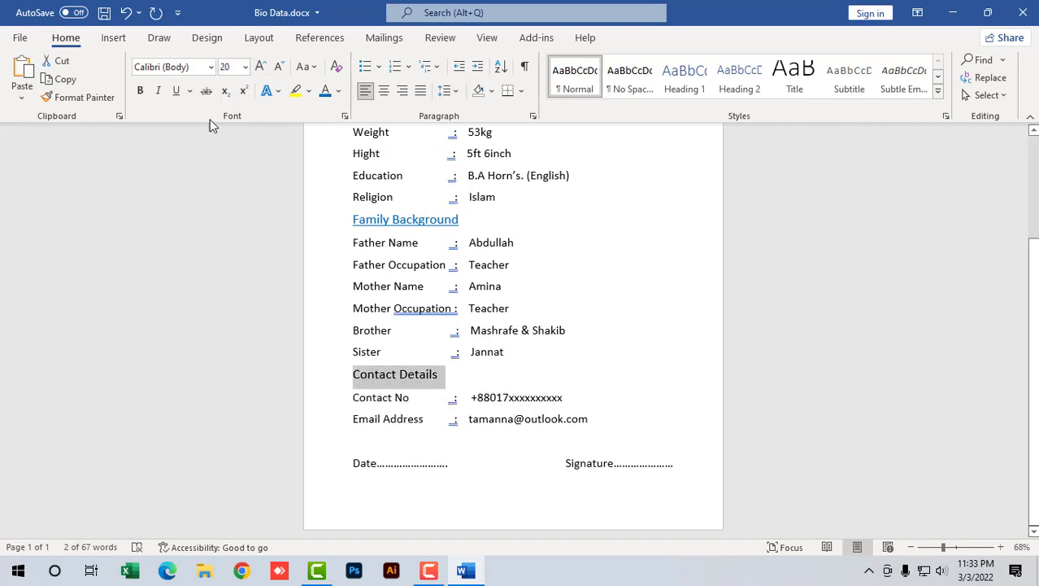
pyautogui.click(176, 92)
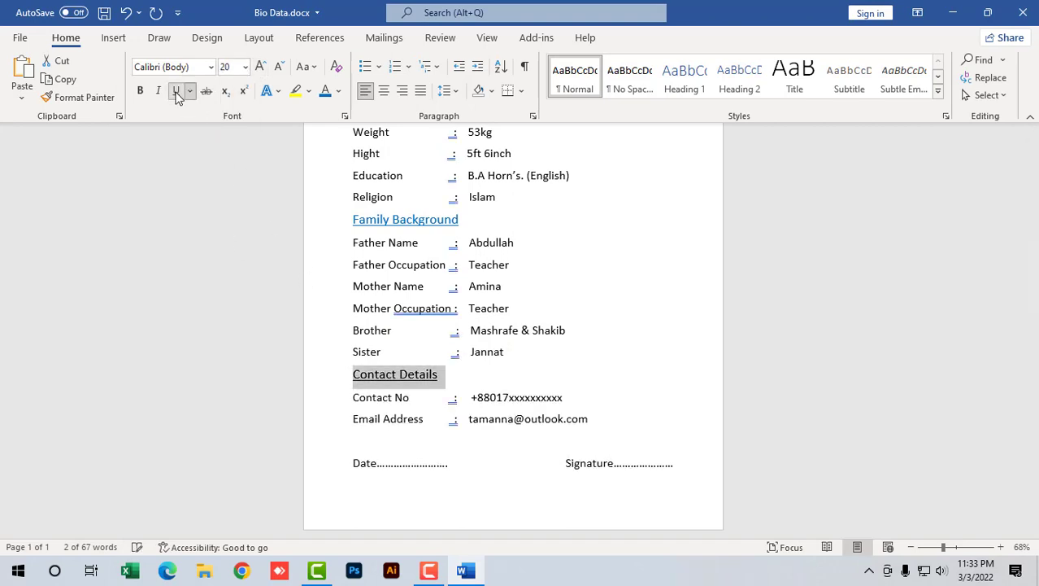
pyautogui.click(338, 92)
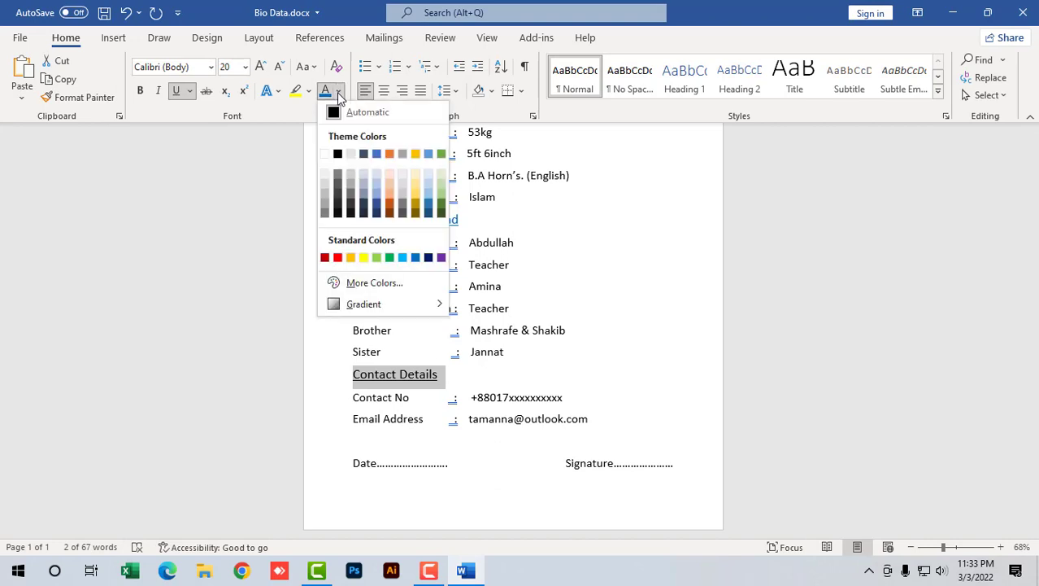
pyautogui.click(416, 257)
pyautogui.scroll(3, 571, 279)
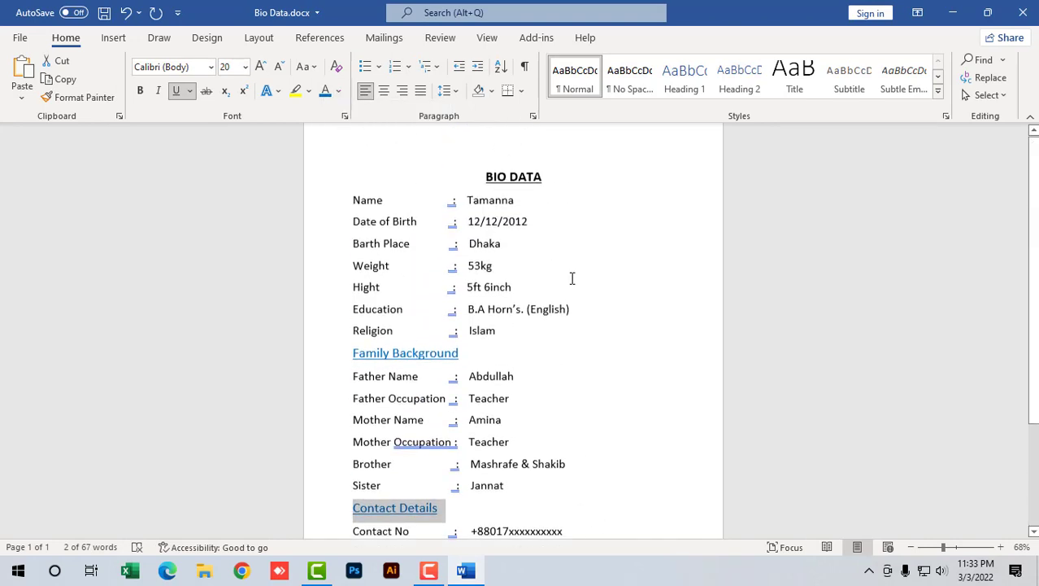
# Step: Apply the Blue font colour to the BIO DATA title
pyautogui.moveTo(484, 190); pyautogui.dragTo(550, 191)
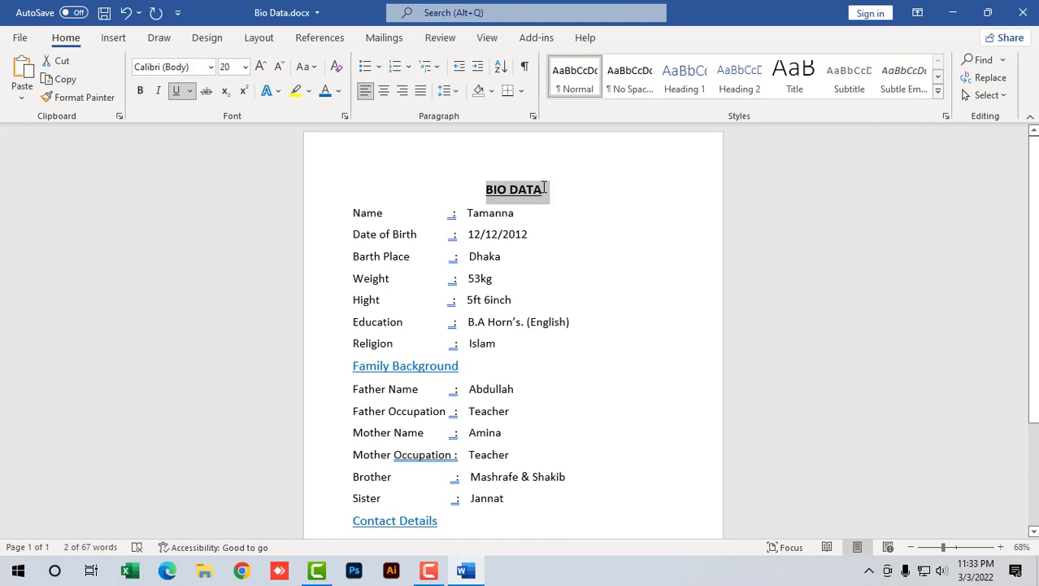
pyautogui.click(326, 96)
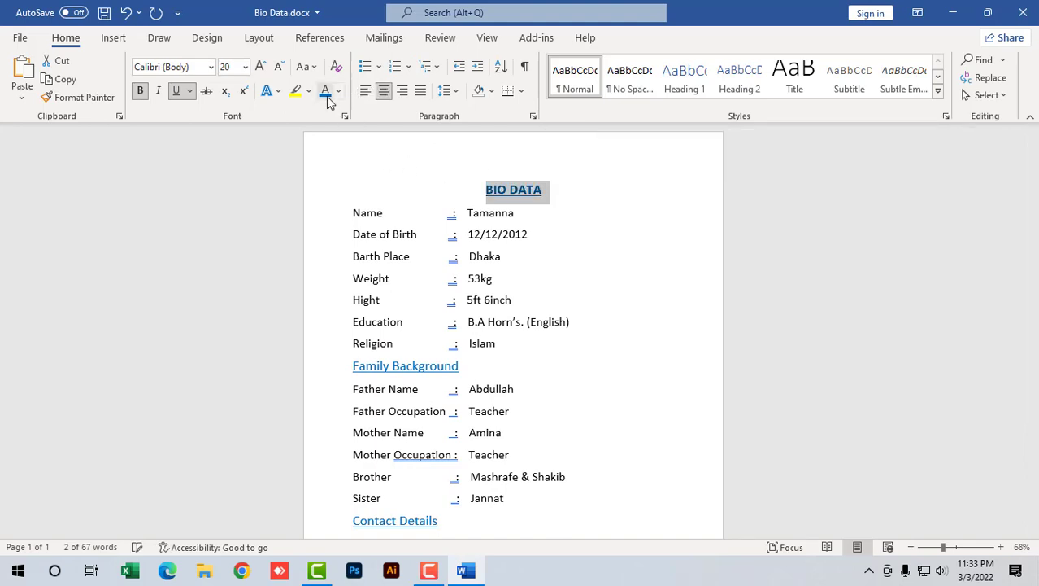
pyautogui.click(587, 244)
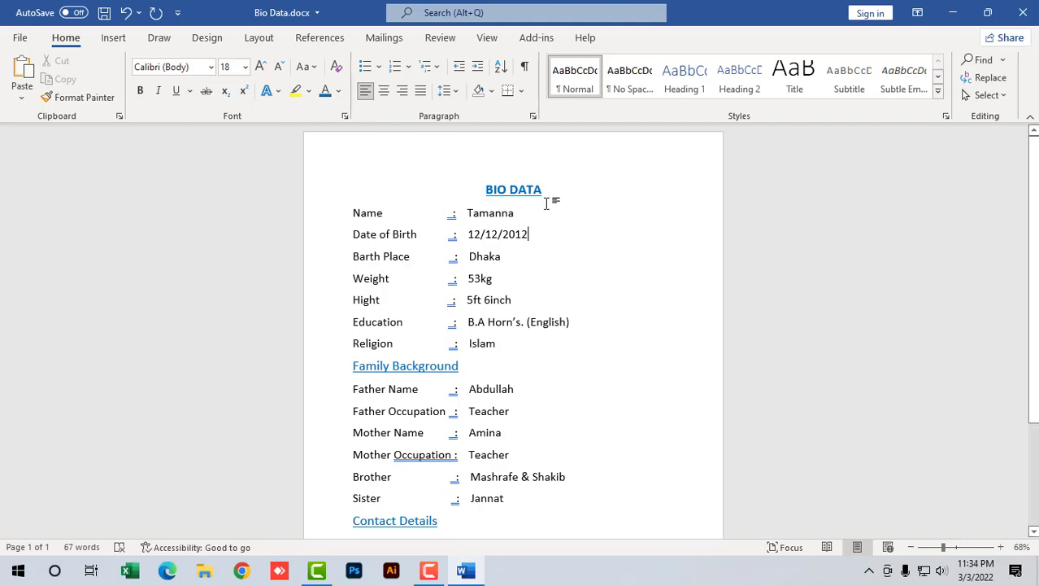
# Step: Insert Picture.jpg from the Desktop into the document
pyautogui.click(113, 38)
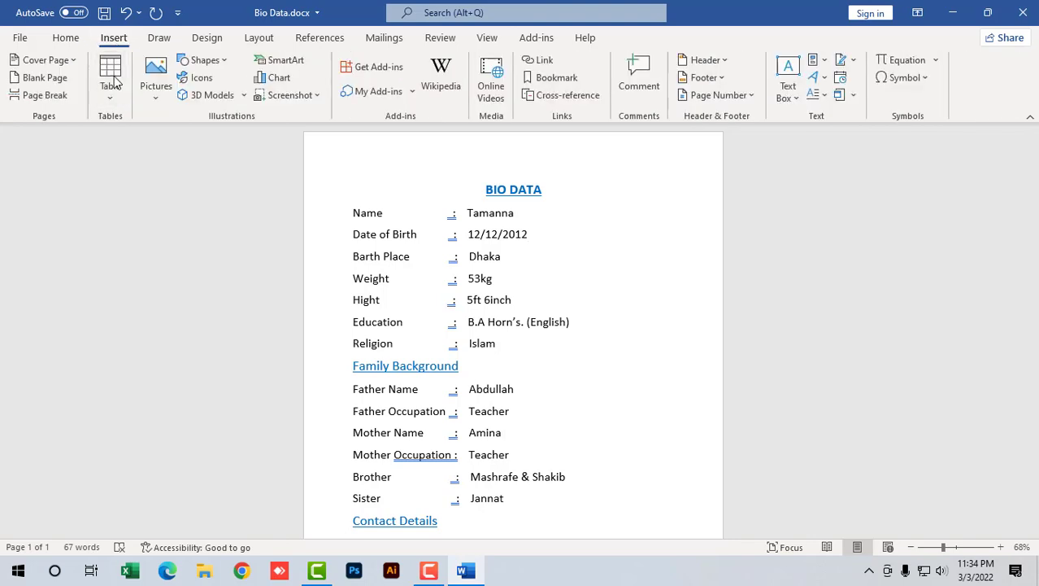
pyautogui.click(156, 73)
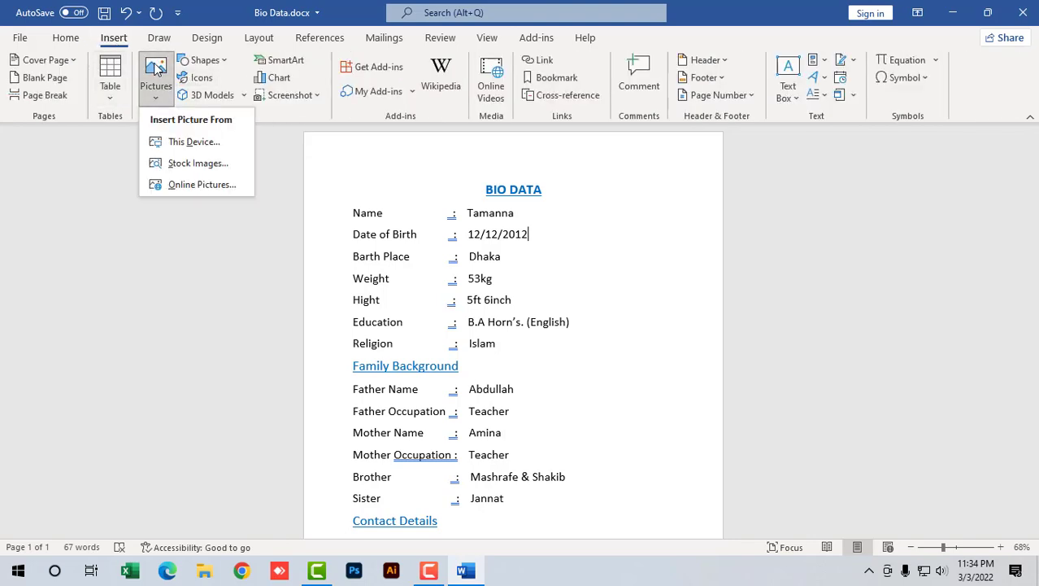
pyautogui.click(213, 149)
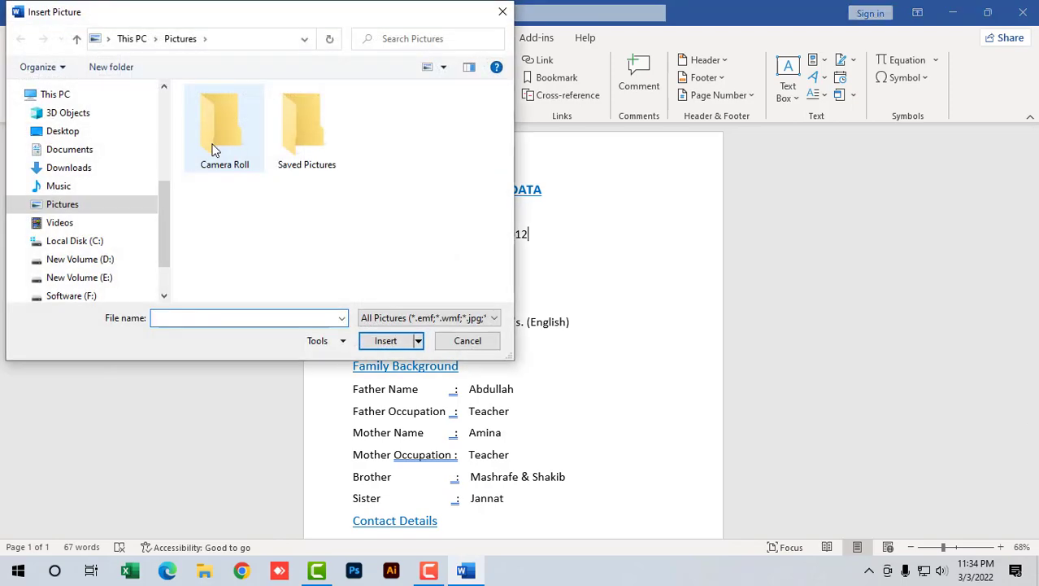
pyautogui.click(72, 132)
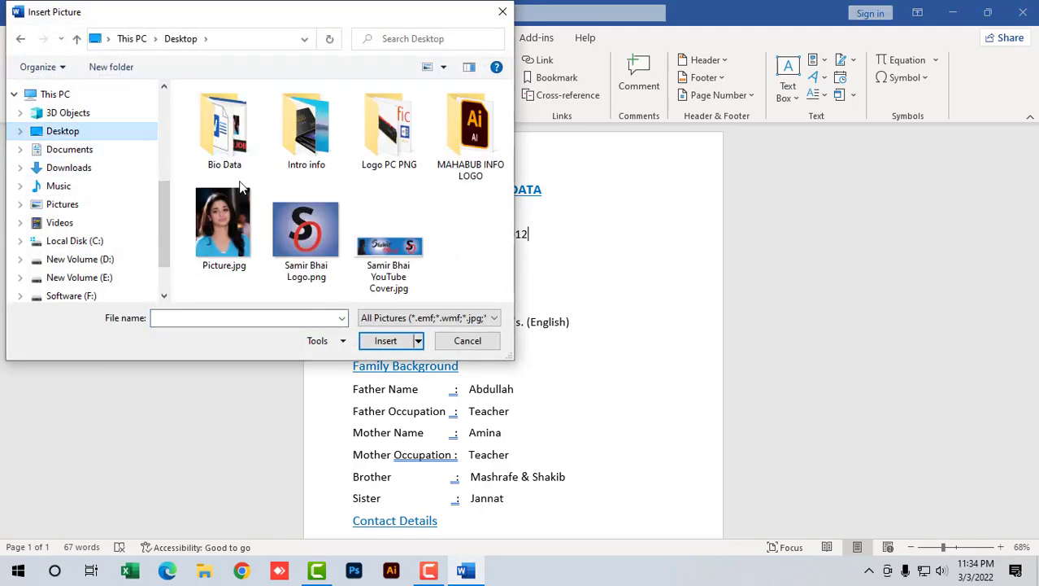
pyautogui.doubleClick(236, 207)
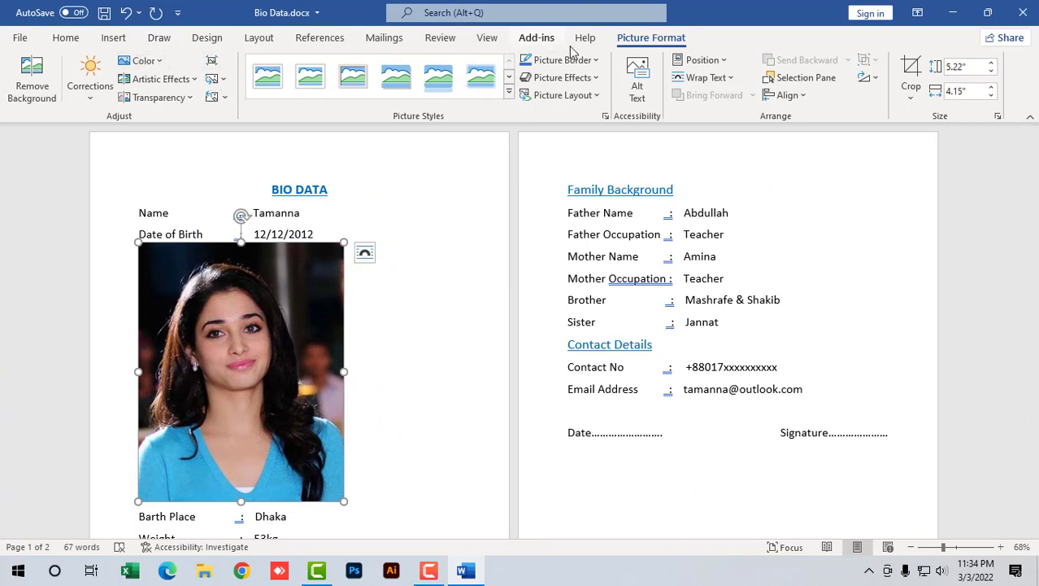
# Step: Position the photo top right with square wrapping, shrink it and align it with BIO DATA
pyautogui.click(710, 66)
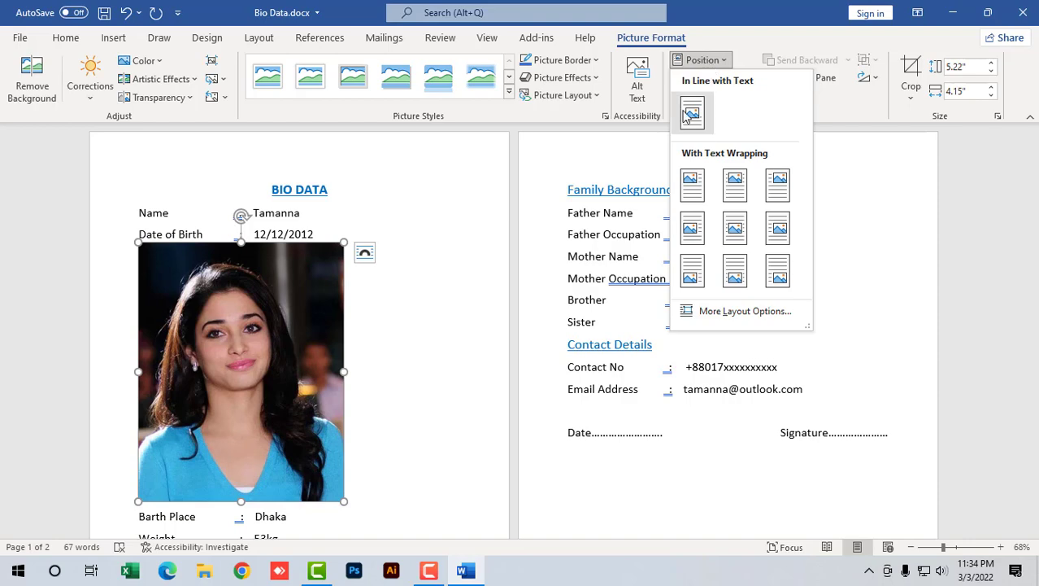
pyautogui.click(776, 187)
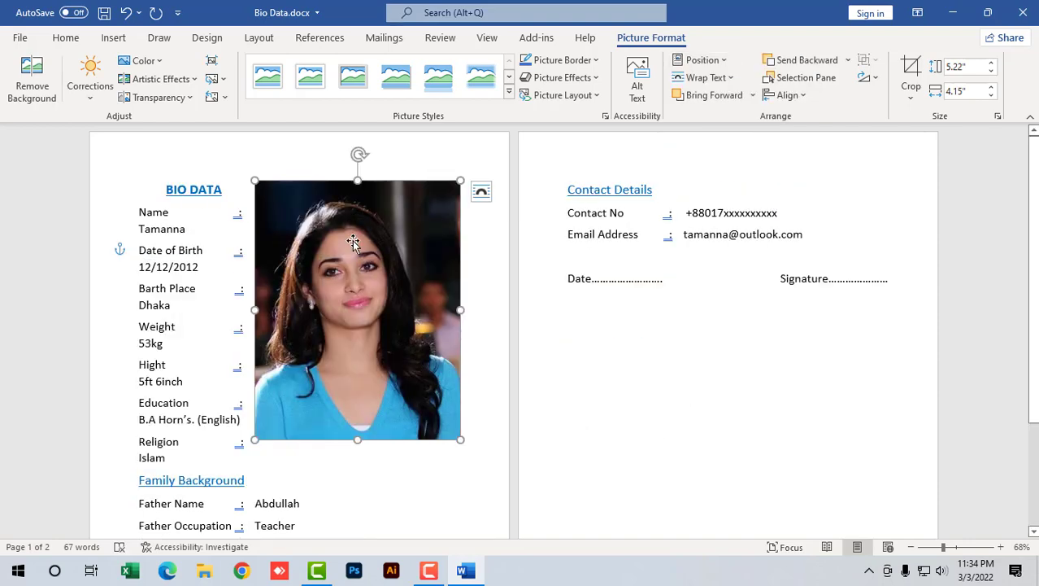
pyautogui.moveTo(352, 242)
pyautogui.mouseDown()
pyautogui.moveTo(278, 202)
pyautogui.moveTo(401, 323)
pyautogui.mouseUp()
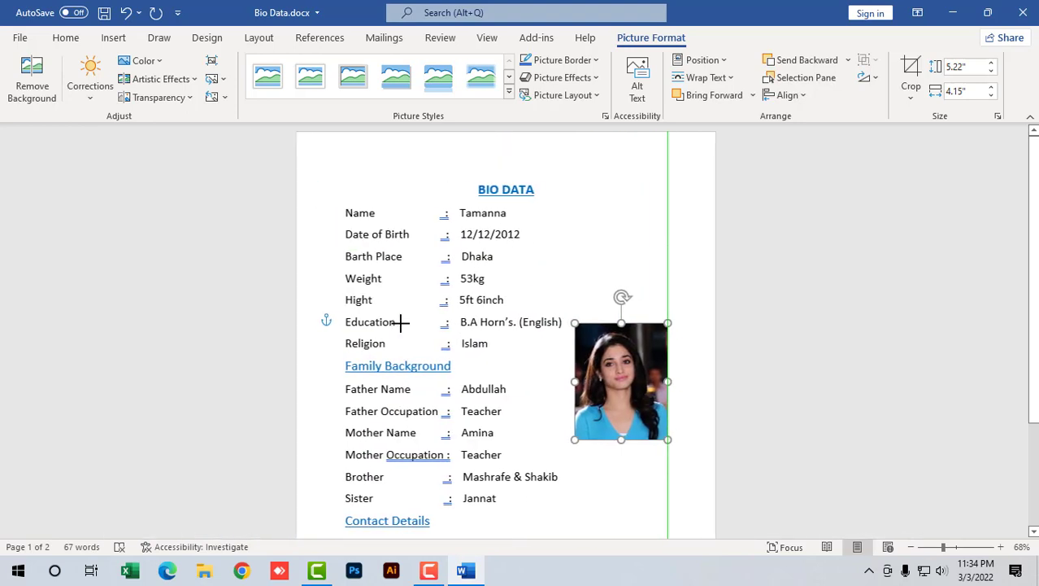
pyautogui.click(645, 504)
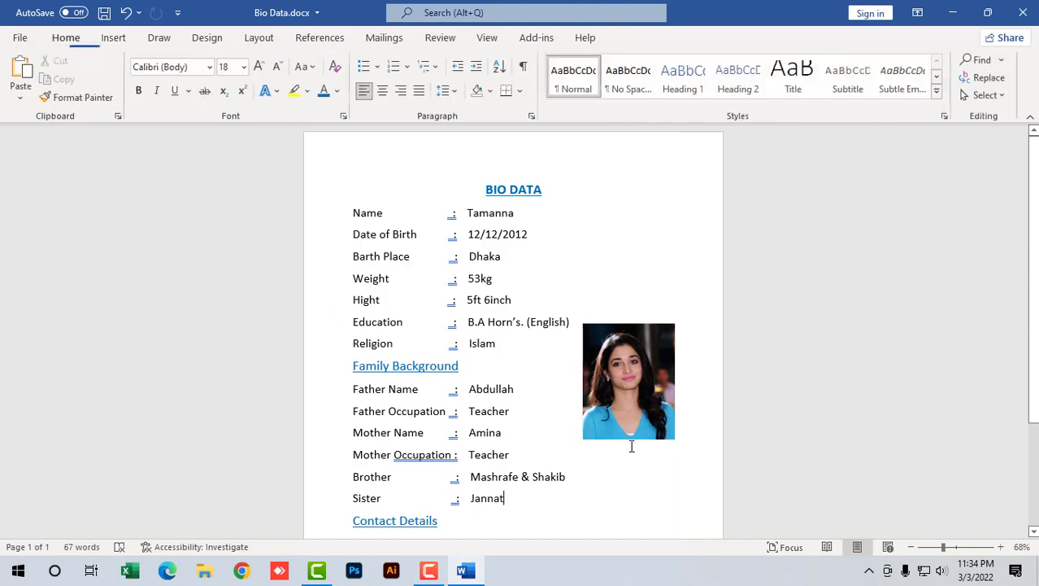
pyautogui.moveTo(629, 392)
pyautogui.mouseDown()
pyautogui.moveTo(637, 279)
pyautogui.moveTo(640, 287)
pyautogui.mouseUp()
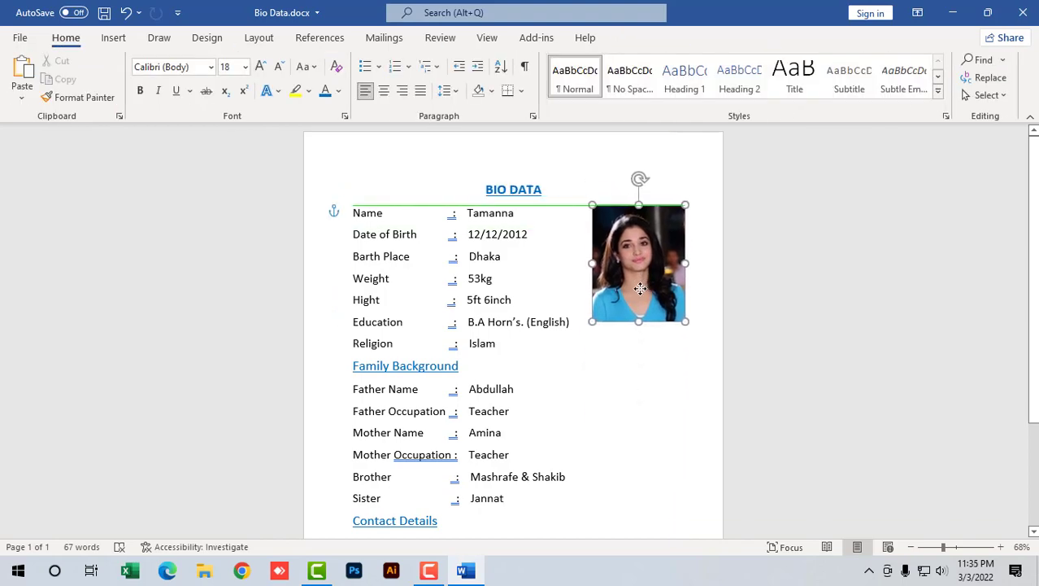
pyautogui.click(617, 428)
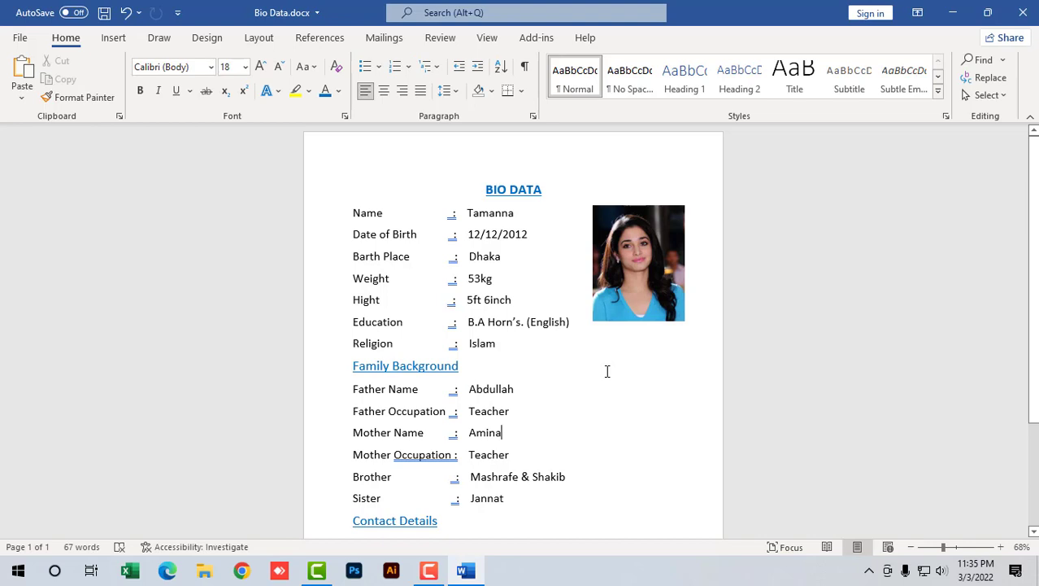
# Step: Save the document as Bio Data.docx on the Desktop, overwriting the existing file
pyautogui.click(20, 39)
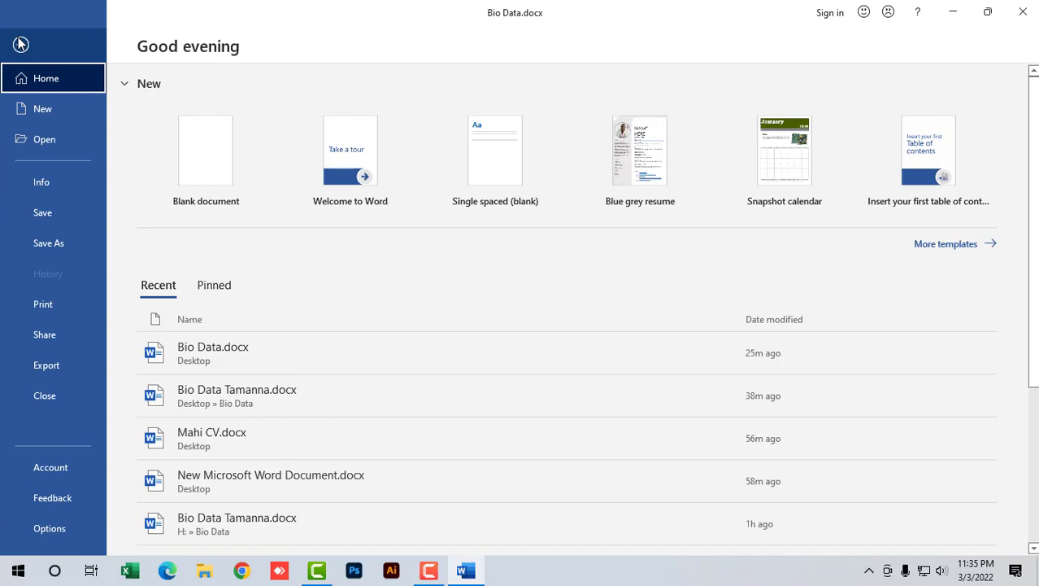
pyautogui.click(58, 244)
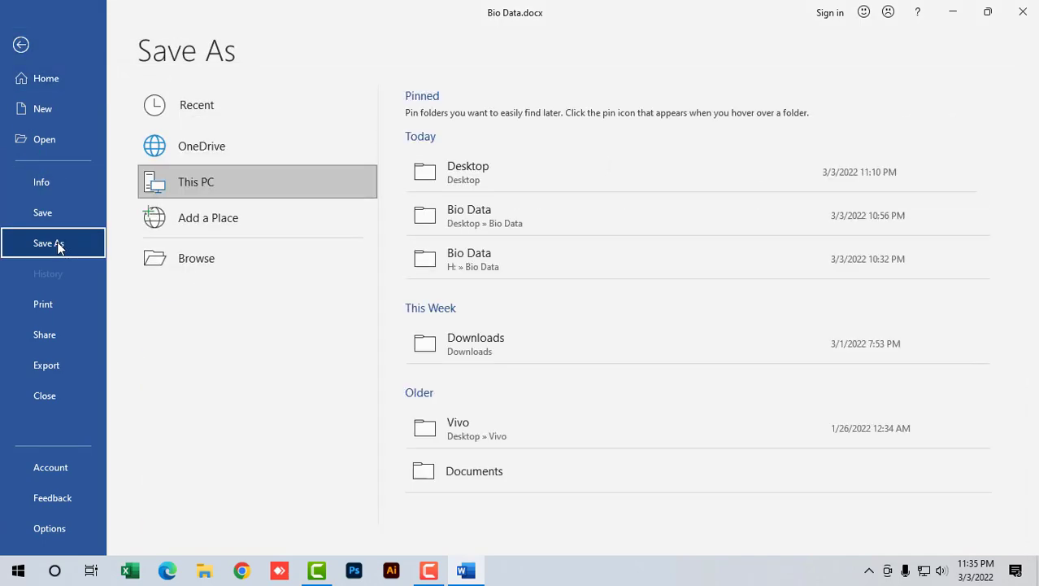
pyautogui.click(196, 186)
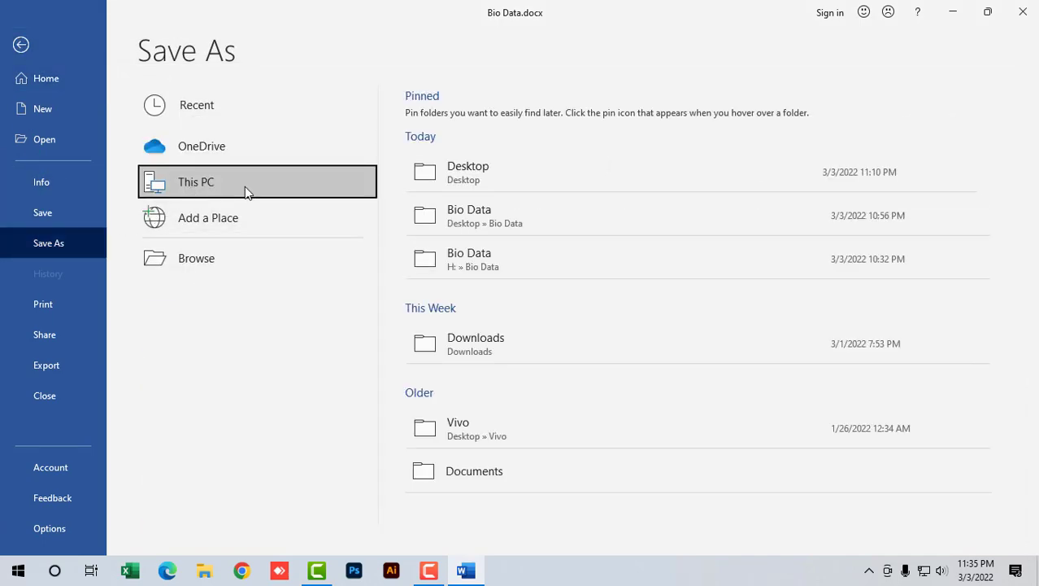
pyautogui.click(439, 173)
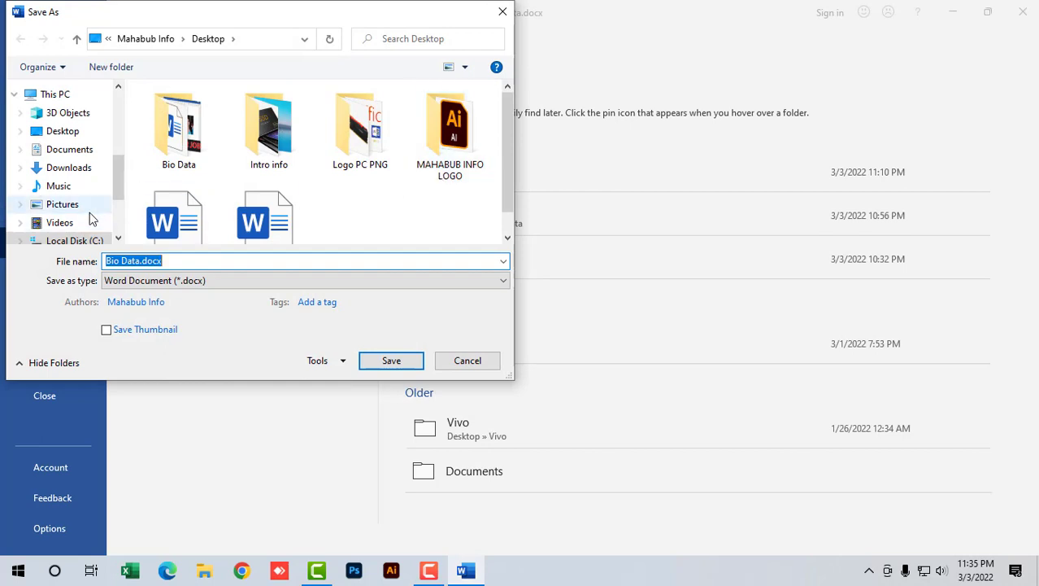
pyautogui.scroll(-1, 243, 228)
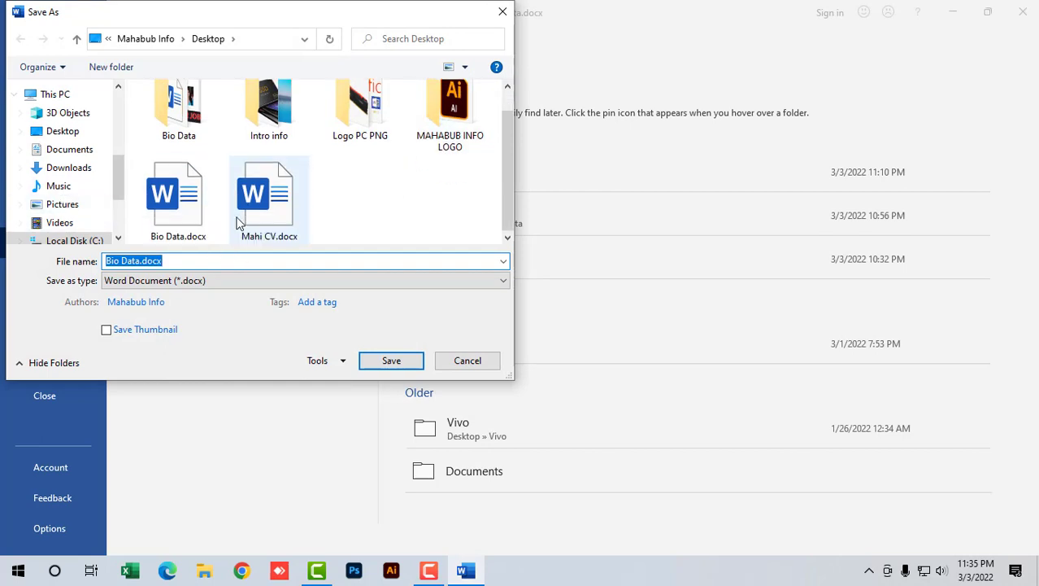
pyautogui.click(182, 226)
pyautogui.click(380, 360)
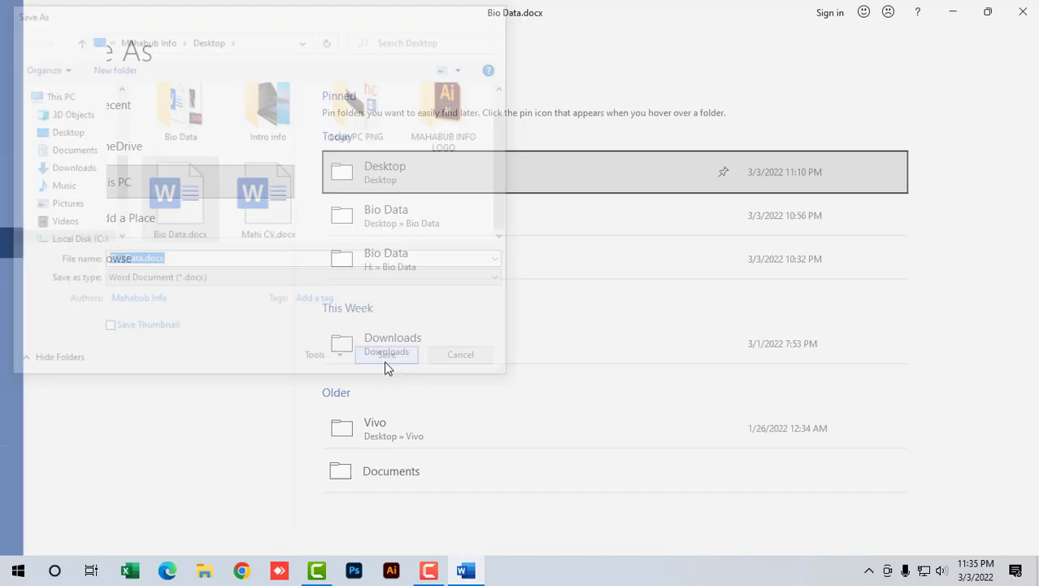
pyautogui.scroll(-1, 765, 374)
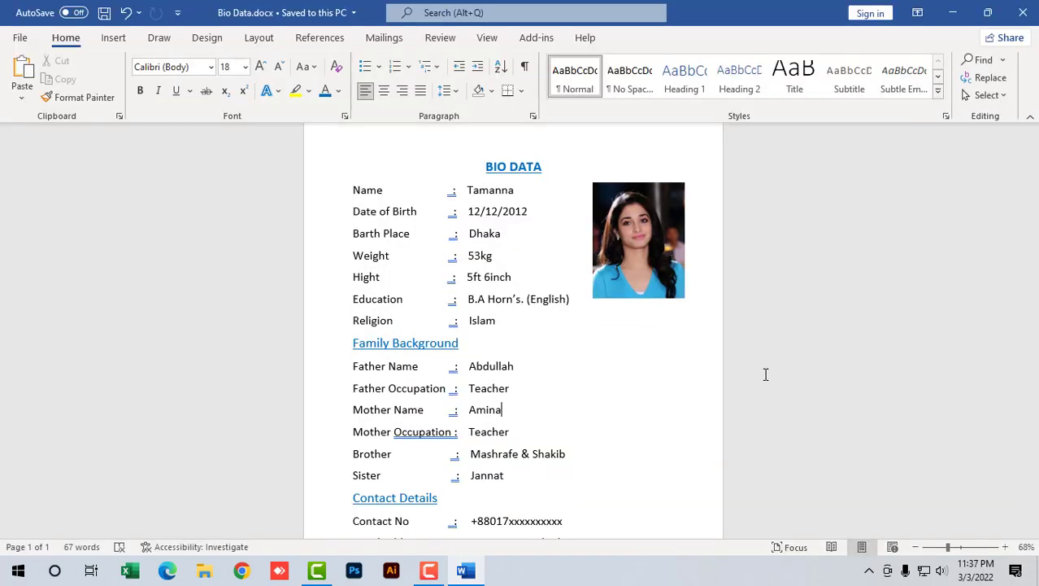